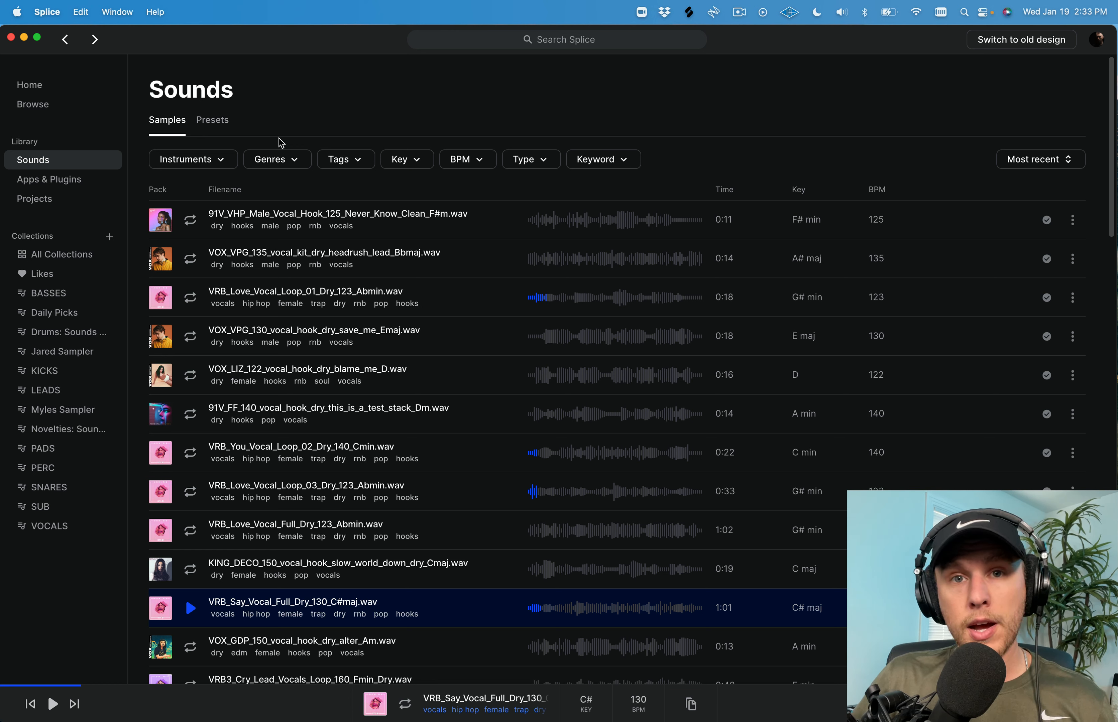
Step: Search the whole sample catalog, rather than the personal library, for "vocal"
click(46, 159)
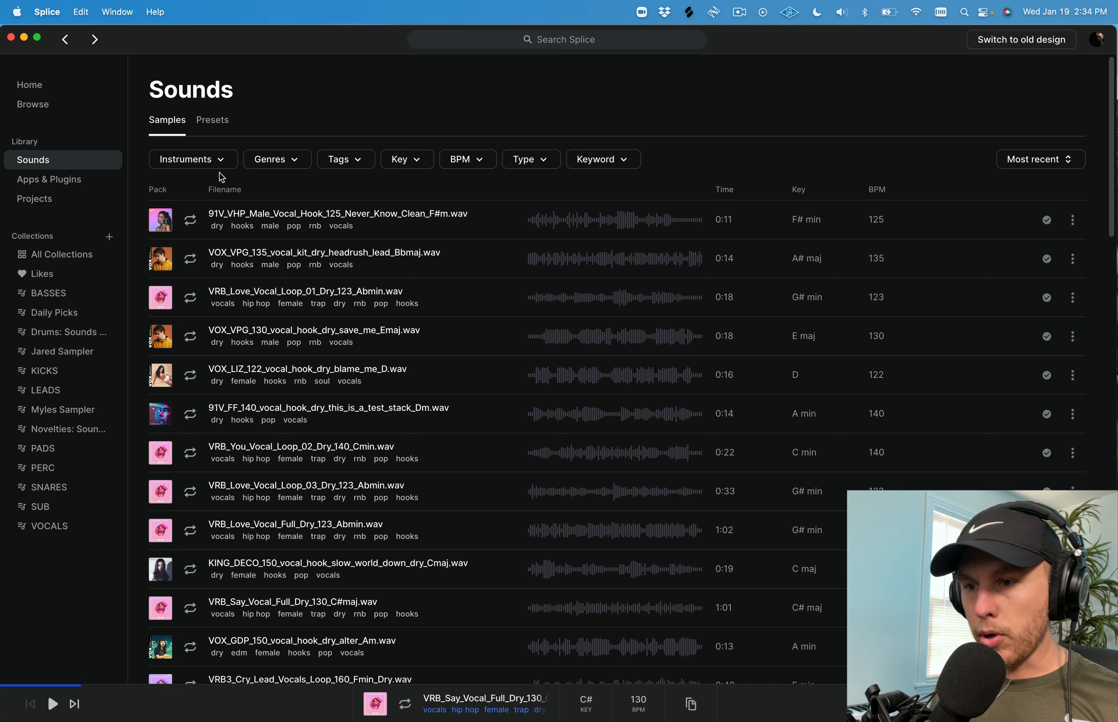
click(24, 108)
click(556, 41)
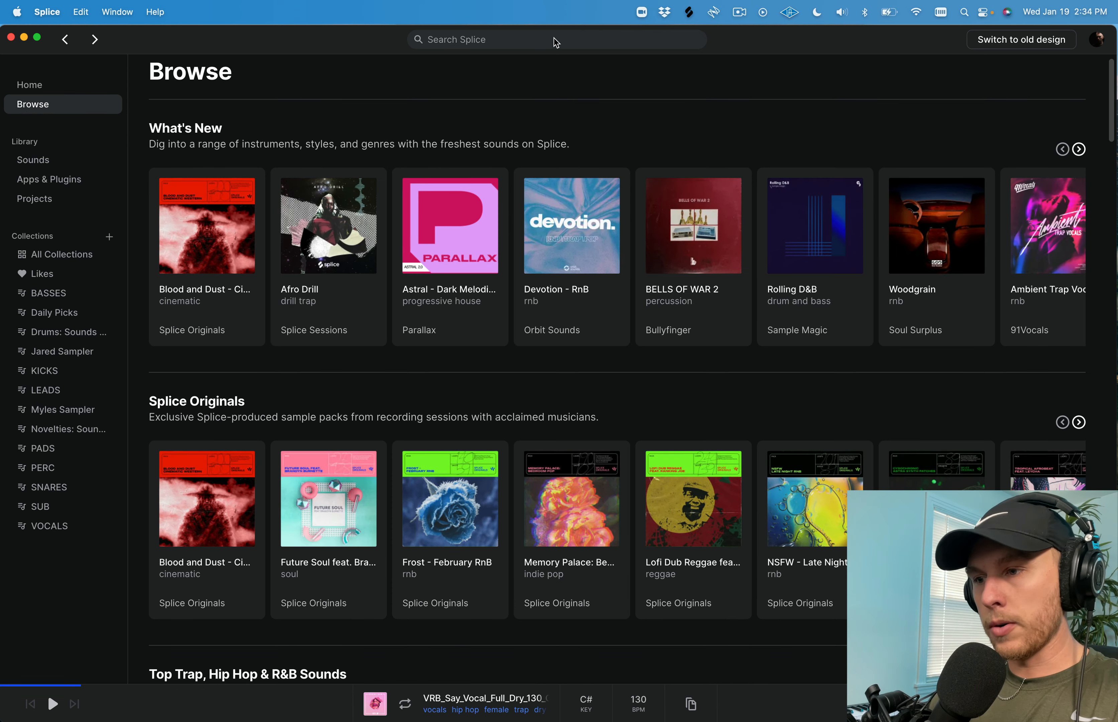
text(vocal)
key(Return)
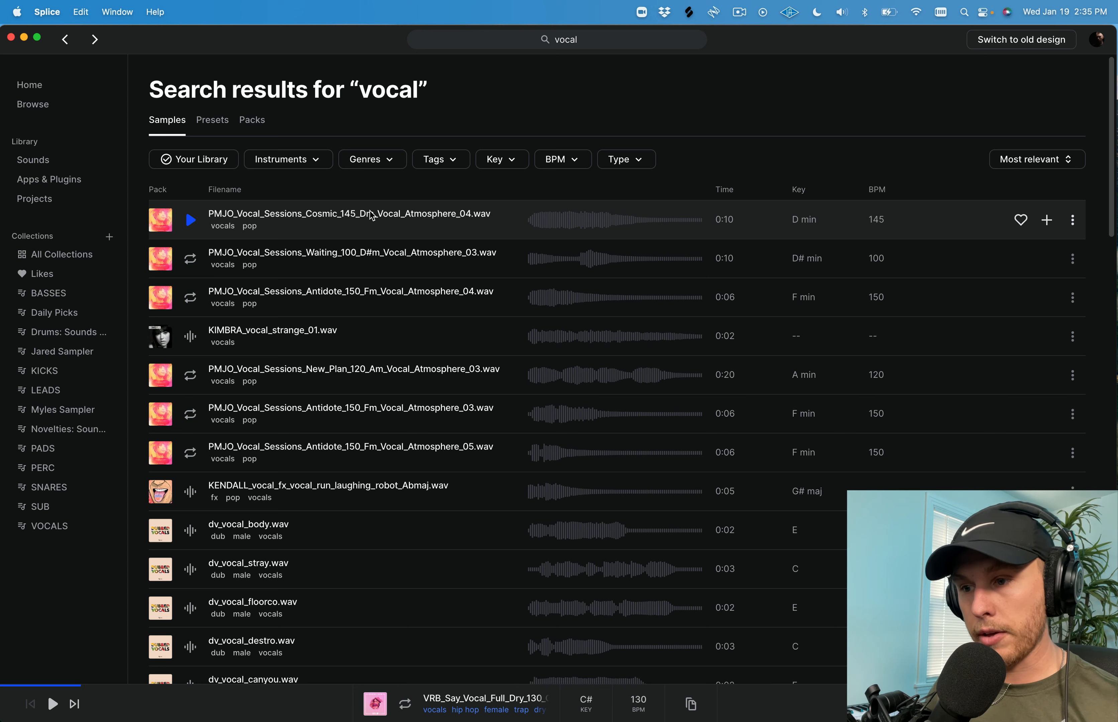
Step: Filter the sample results to the vocals instrument with the dry and hooks tags
click(317, 167)
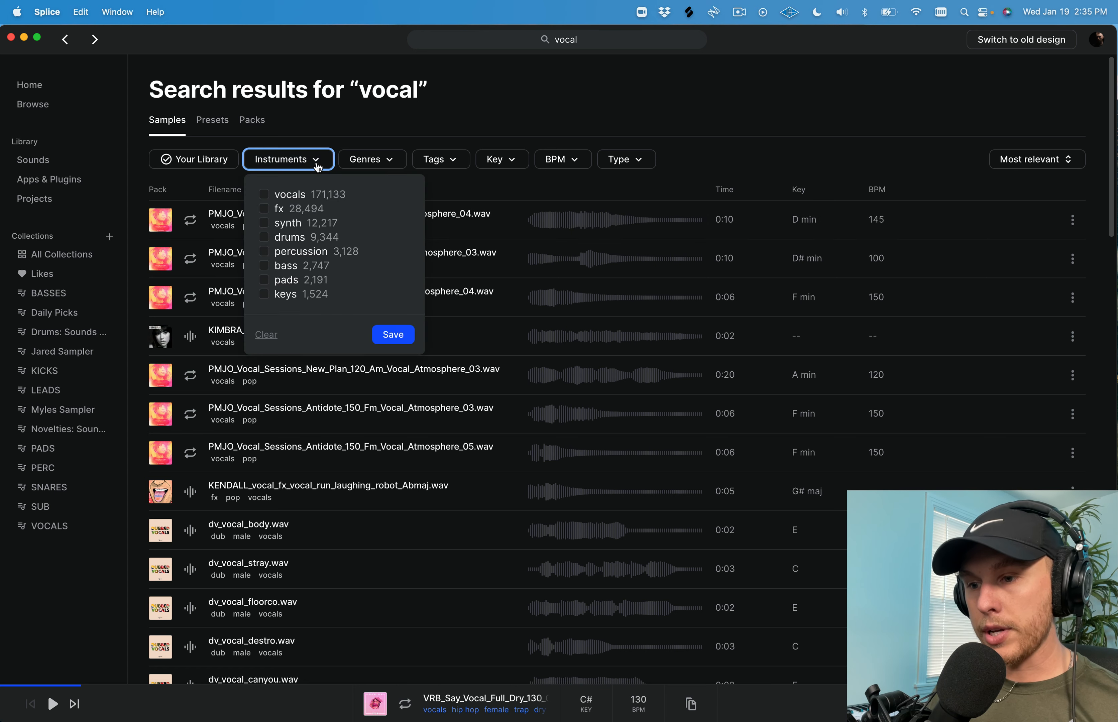
click(264, 195)
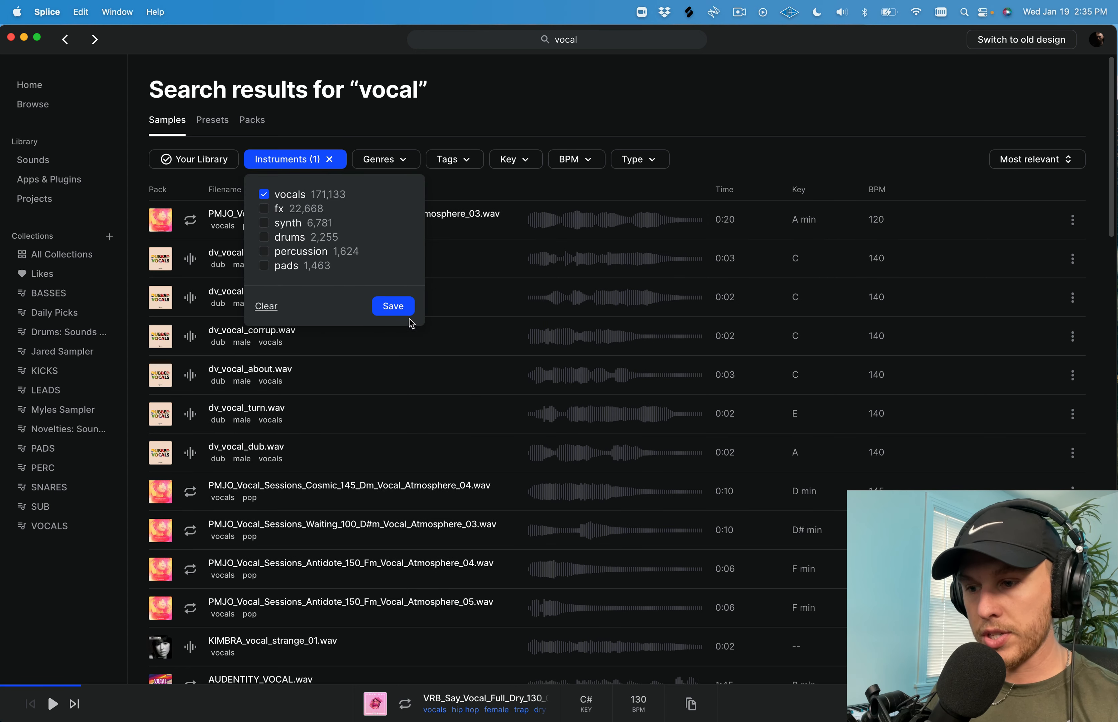
click(407, 310)
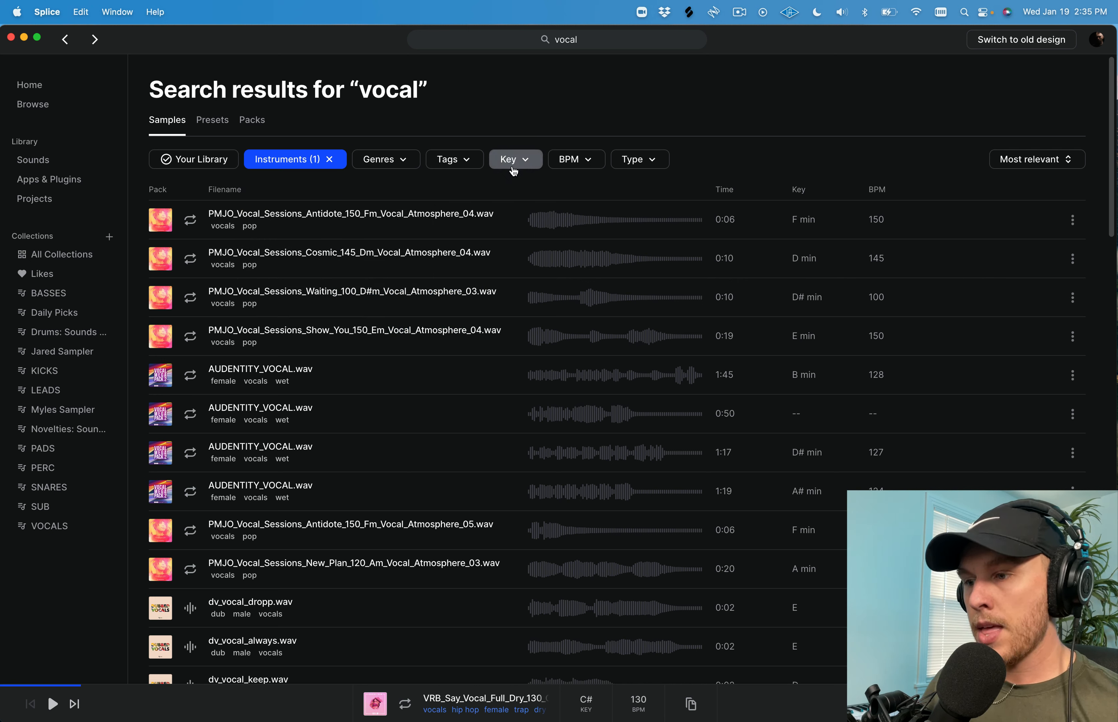
click(470, 166)
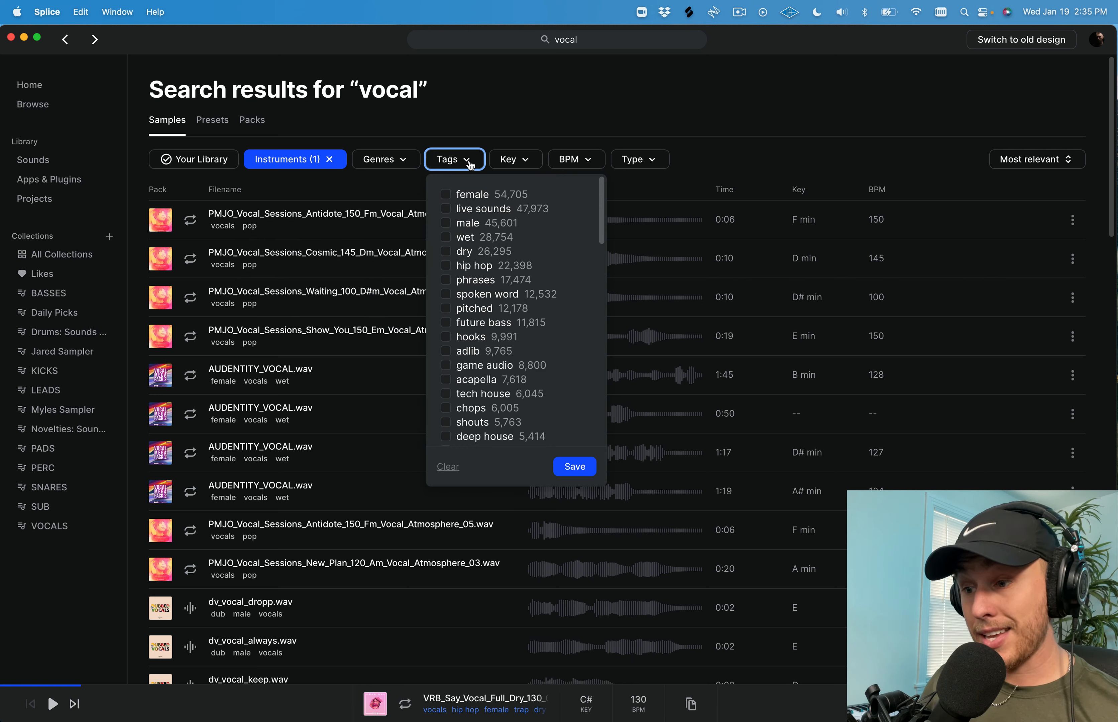
click(446, 252)
click(446, 265)
Step: Limit the sample results to a BPM range of 125 to 165
click(590, 160)
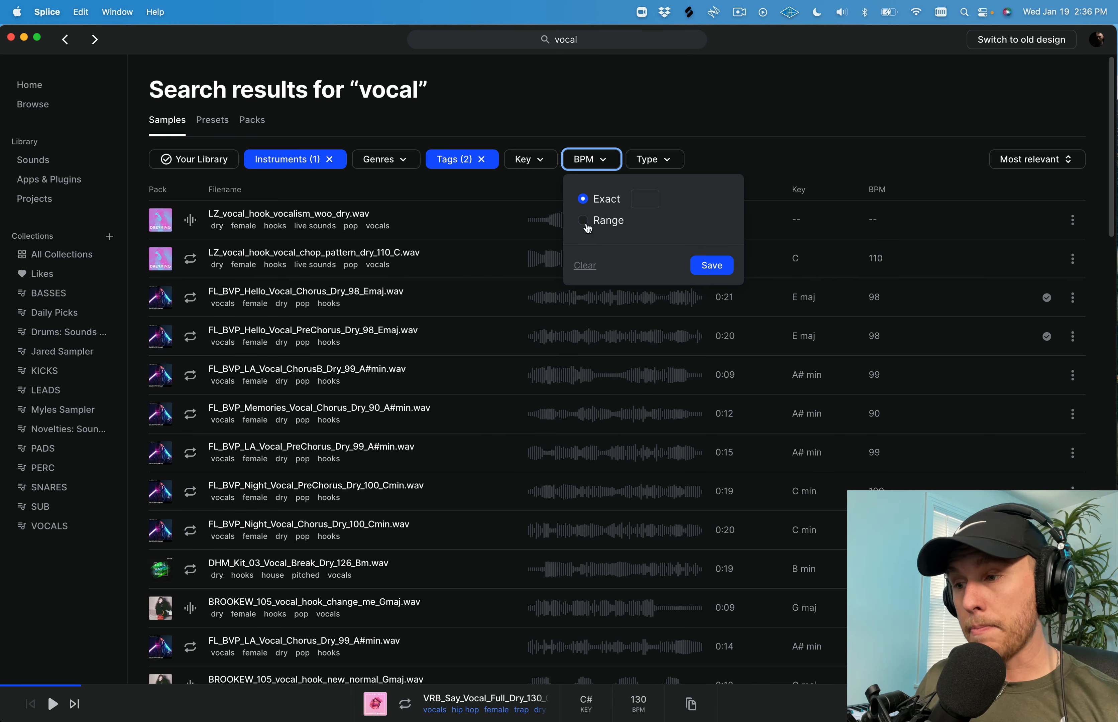
click(583, 223)
click(594, 202)
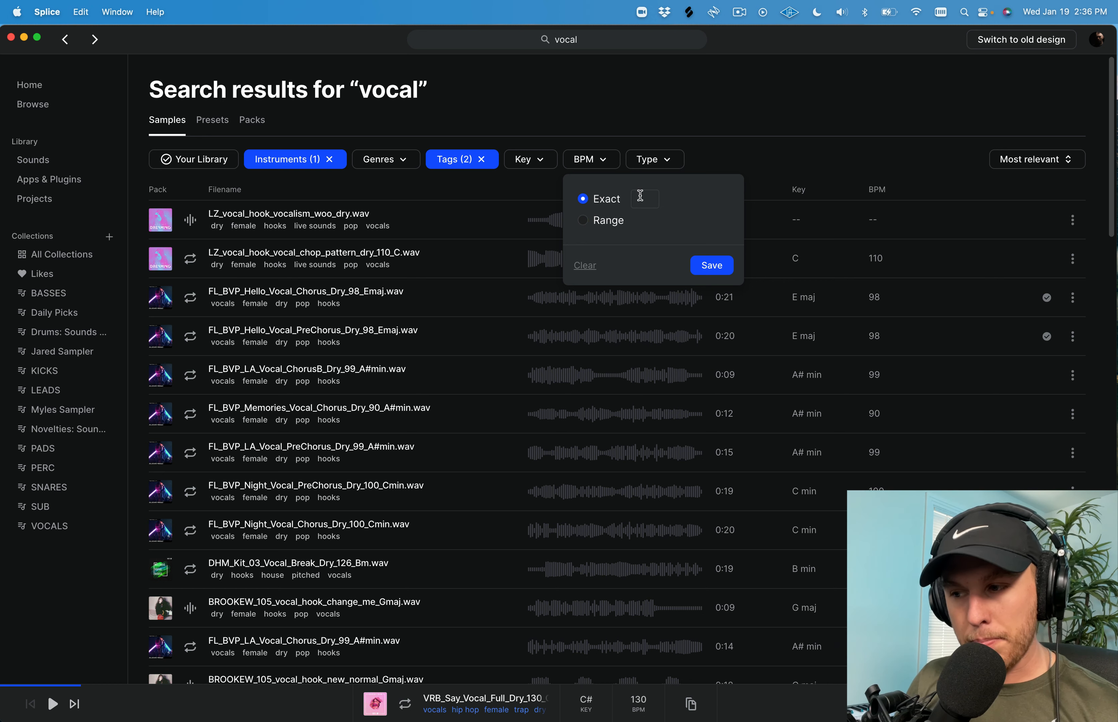
click(593, 224)
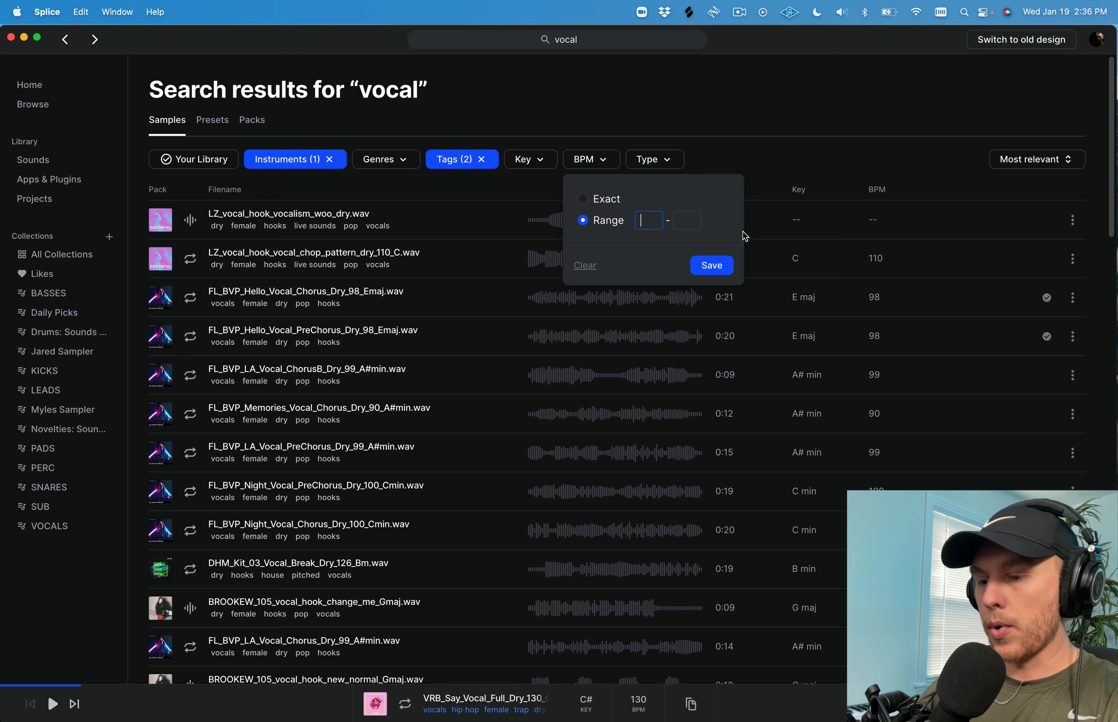
text(140)
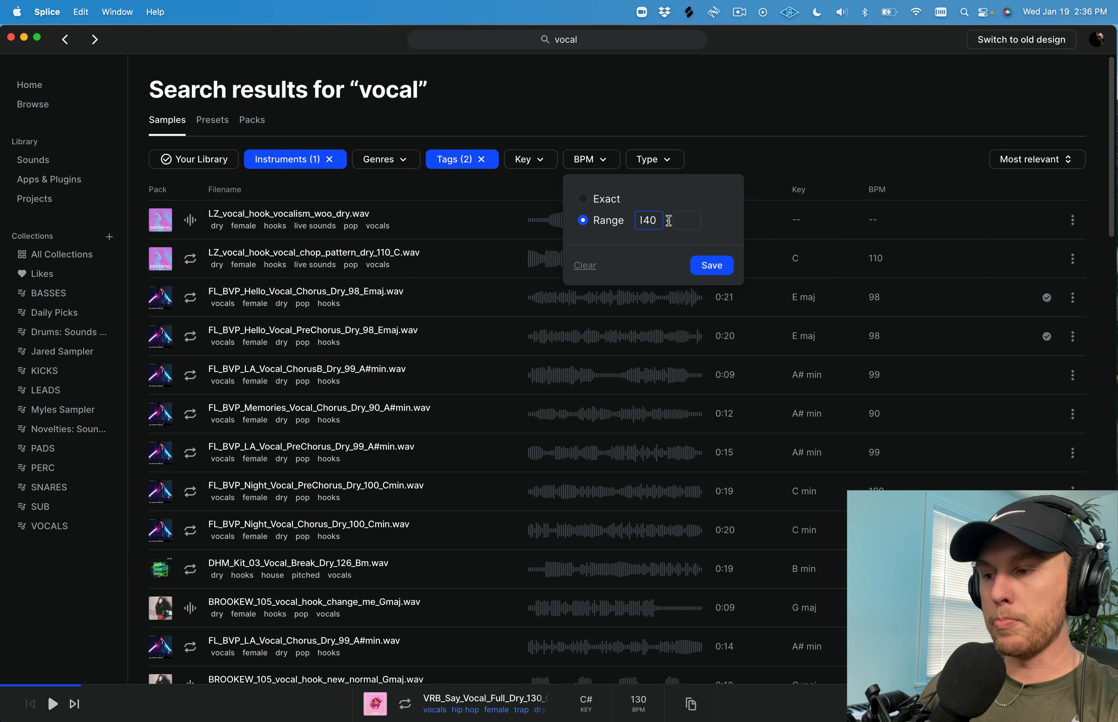
key(BackSpace)
key(BackSpace)
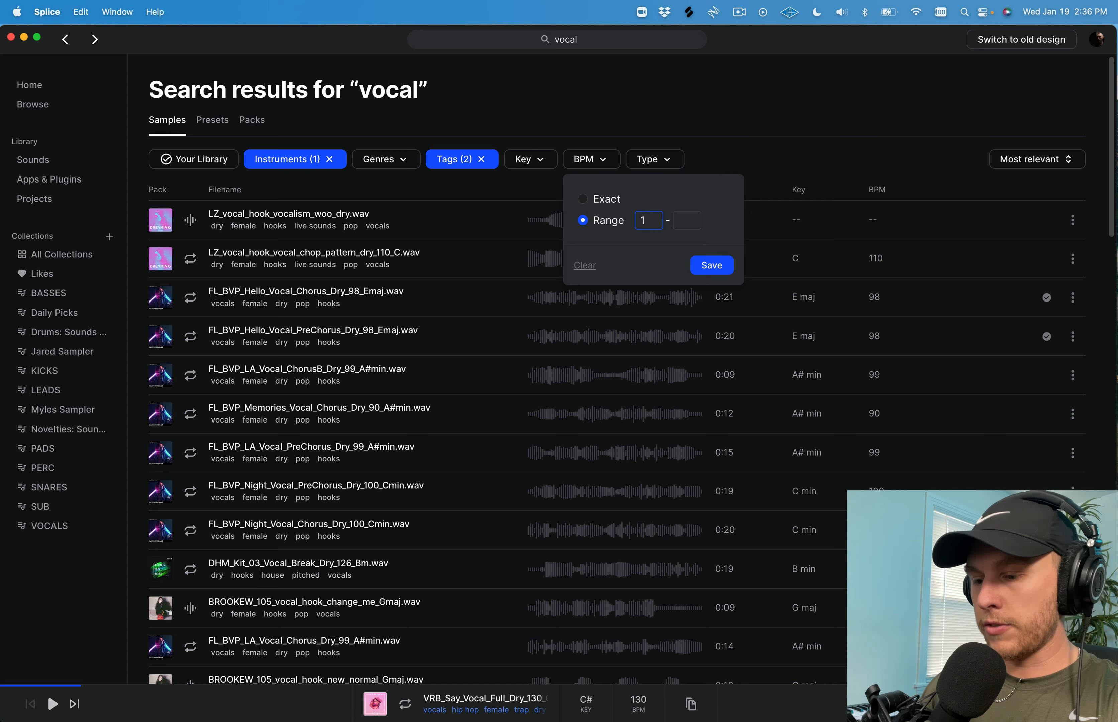
text(25)
click(684, 221)
text(1)
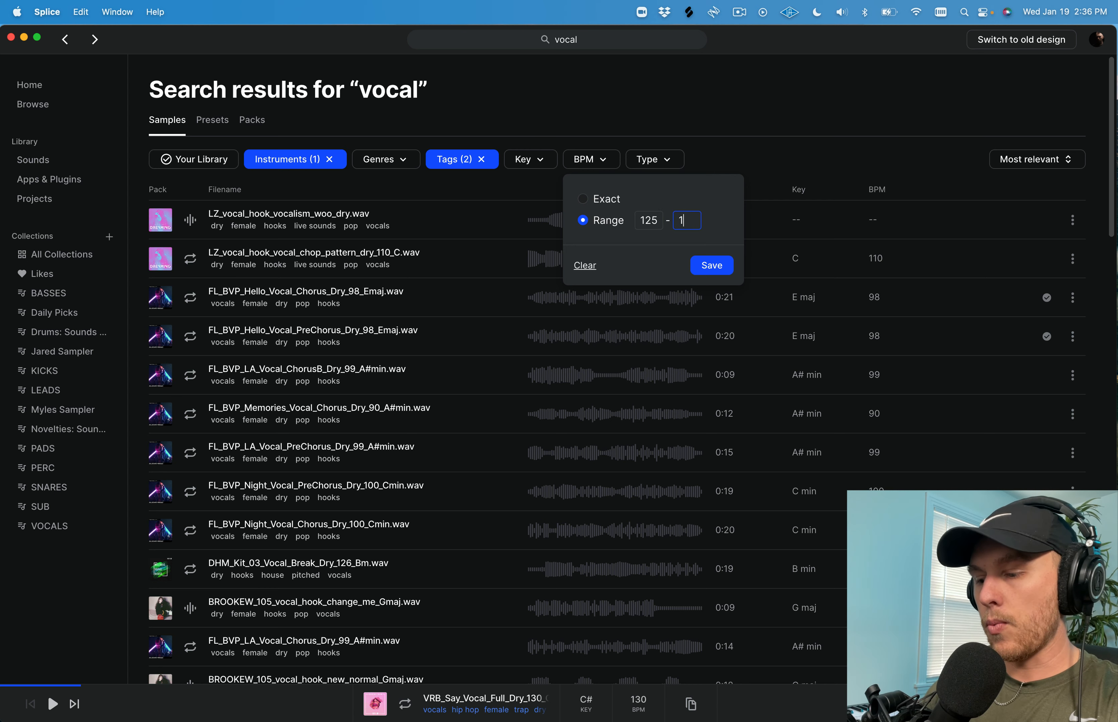
text(65)
click(712, 265)
Step: Look through the filtered vocal samples and switch to the project in Ableton Live
scroll(381, 300, down, 1)
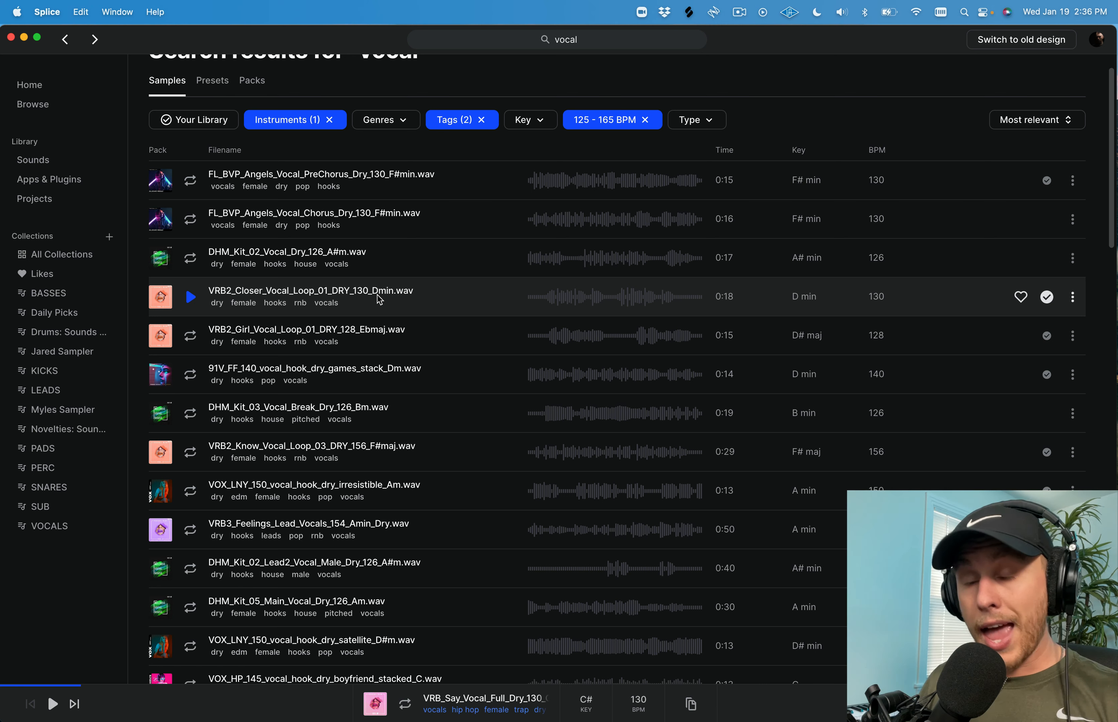
scroll(380, 300, down, 15)
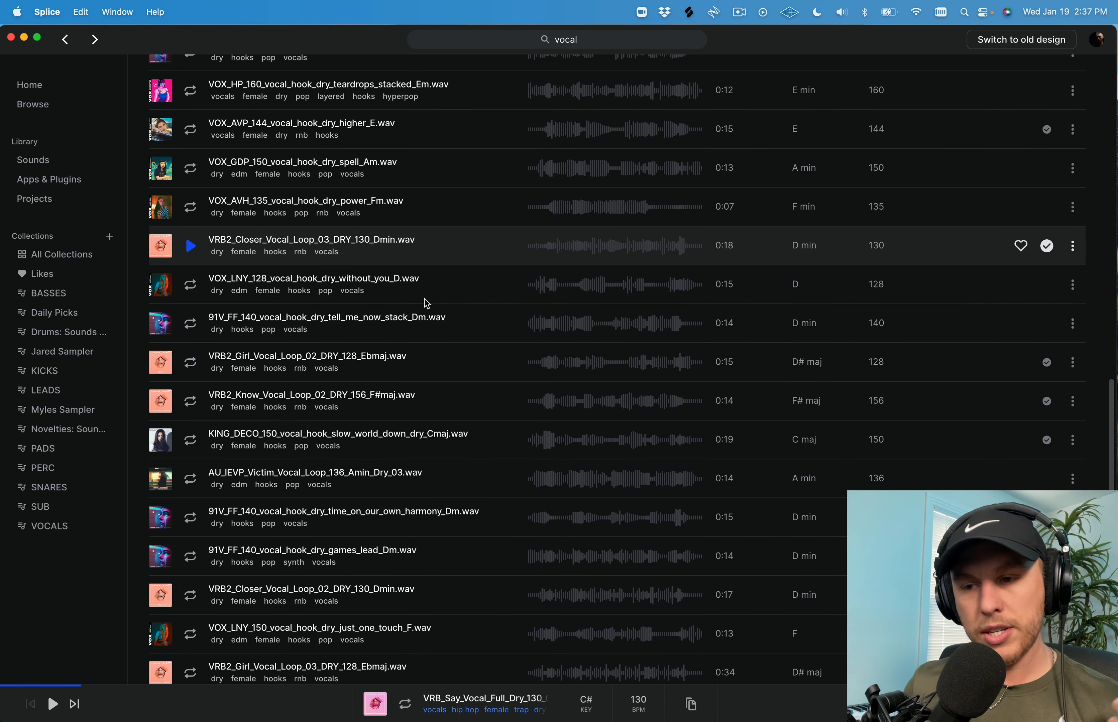
scroll(424, 298, down, 10)
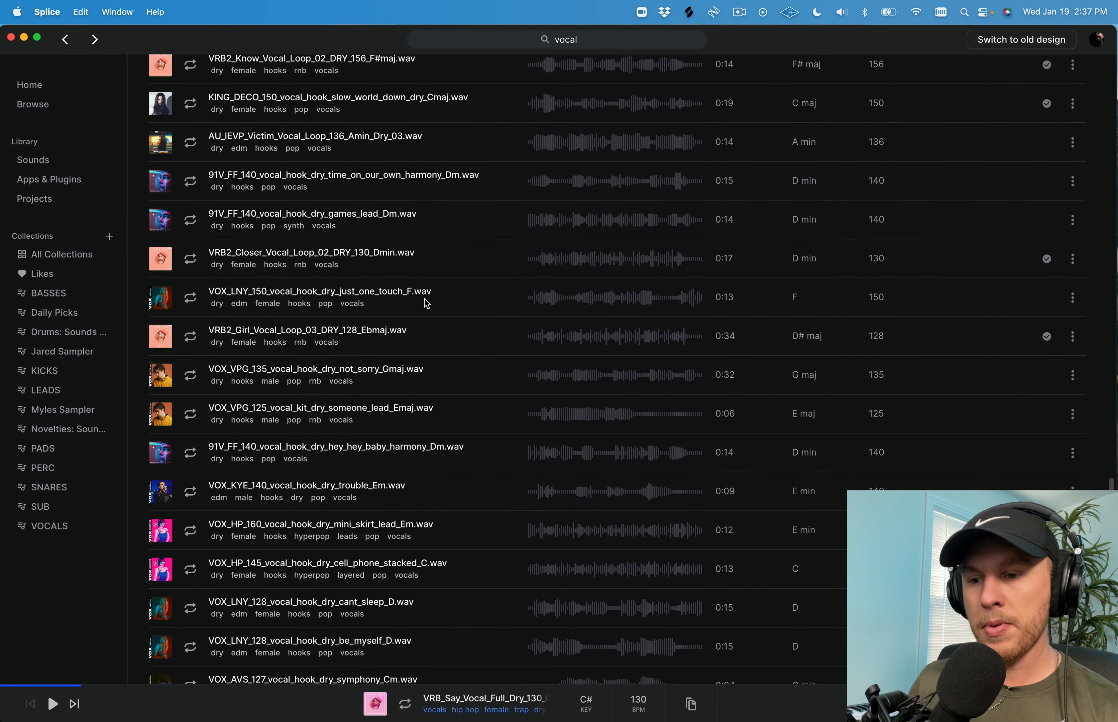
drag(444, 268, 697, 469)
key(super+Tab)
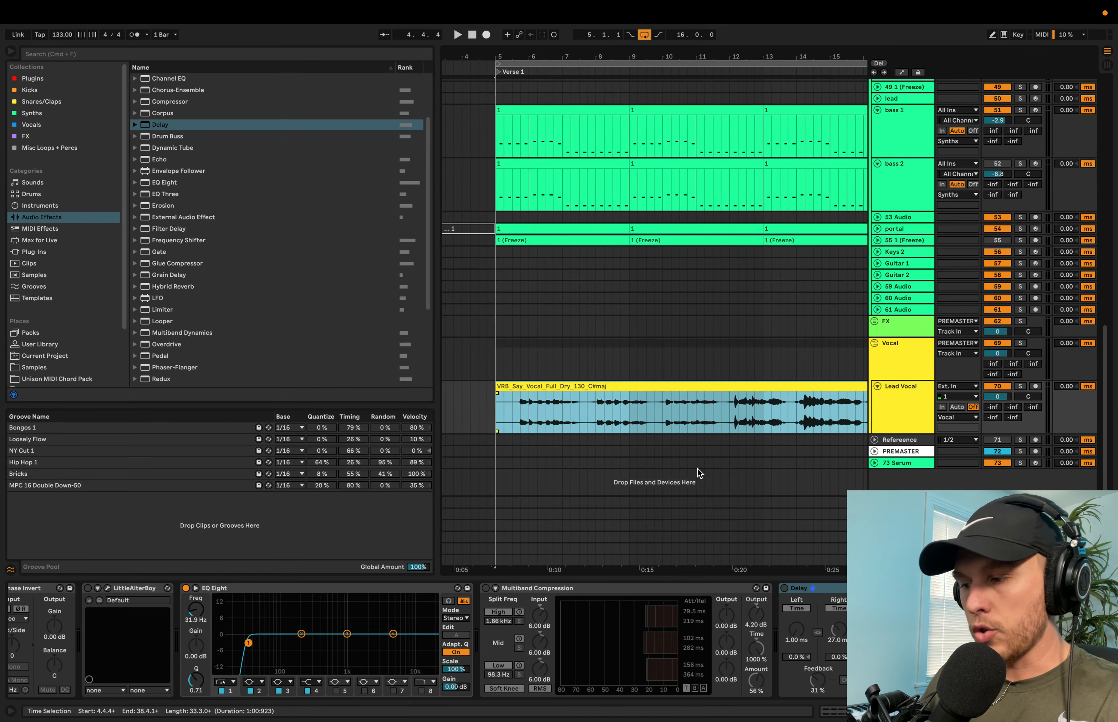
Step: Examine the Lead Vocal track's effect chain around the Multiband Compression, Delay and Compressed Room Reverb devices
scroll(697, 469, left, 1)
click(820, 587)
scroll(819, 611, right, 9)
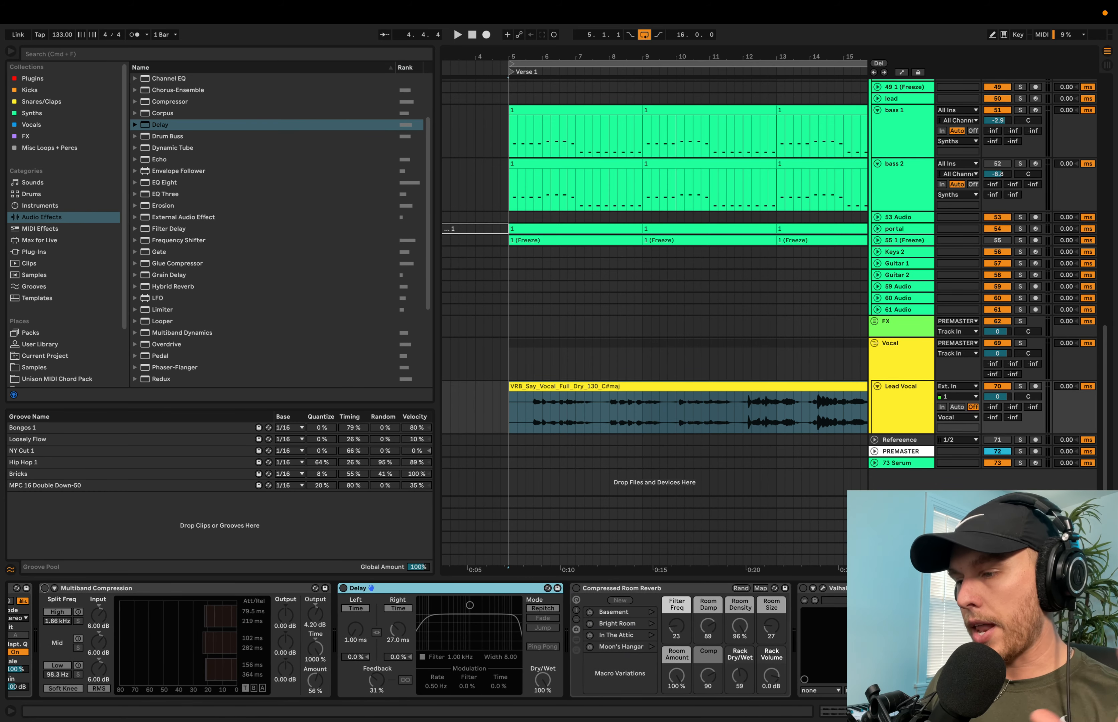
scroll(836, 544, right, 1)
click(836, 544)
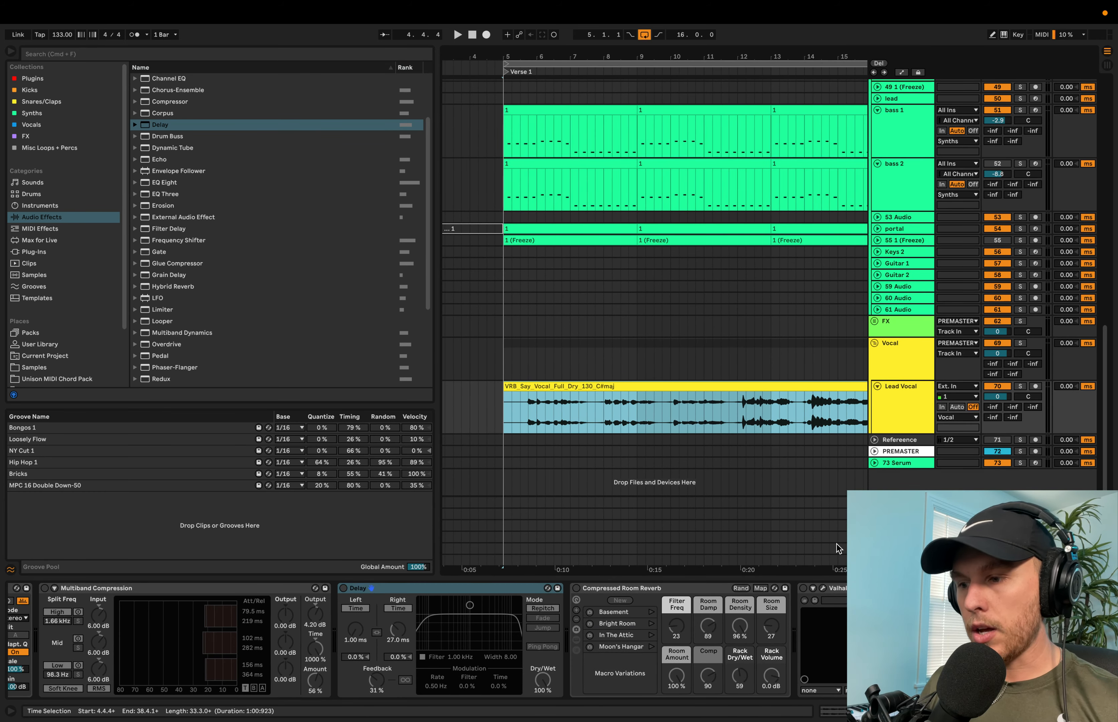
Step: Play the vocal from the start of Verse 1 at 5.1.1 with the Vocal group active and the Lead Vocal track soloed
click(511, 408)
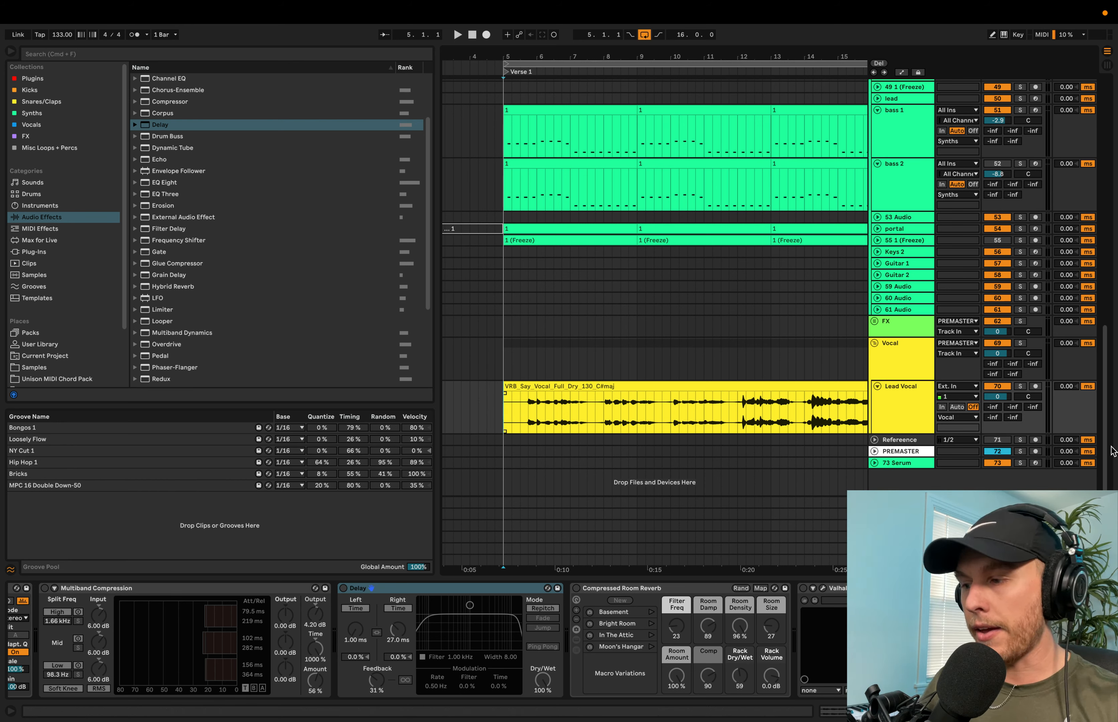
click(561, 356)
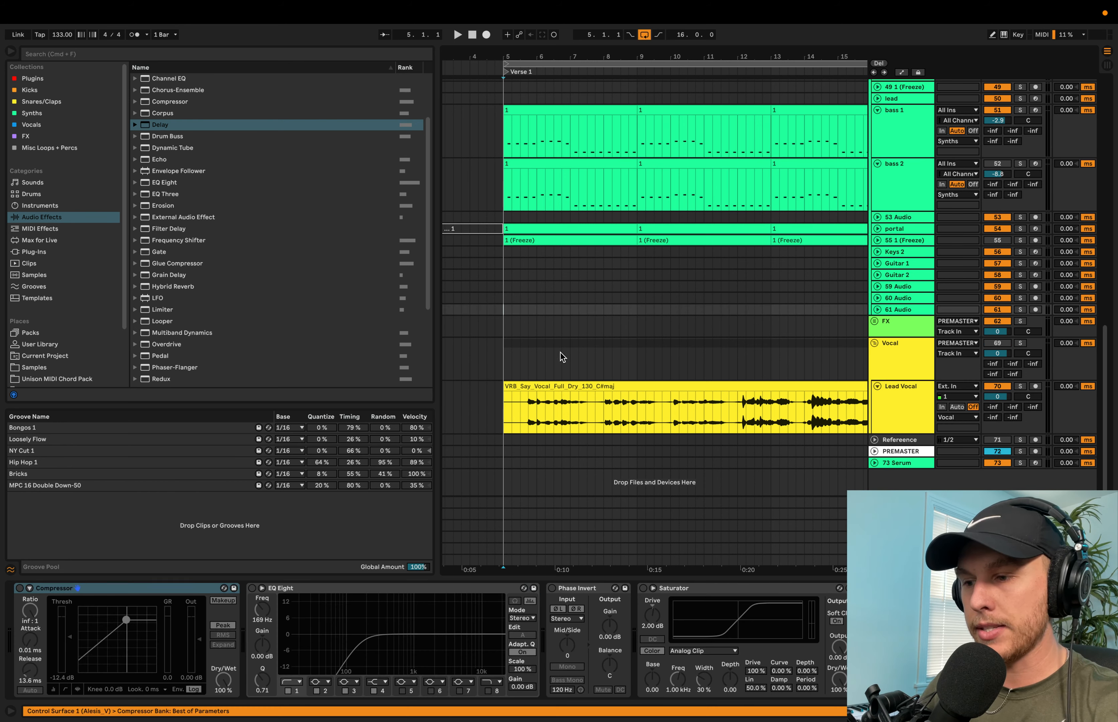
key(space)
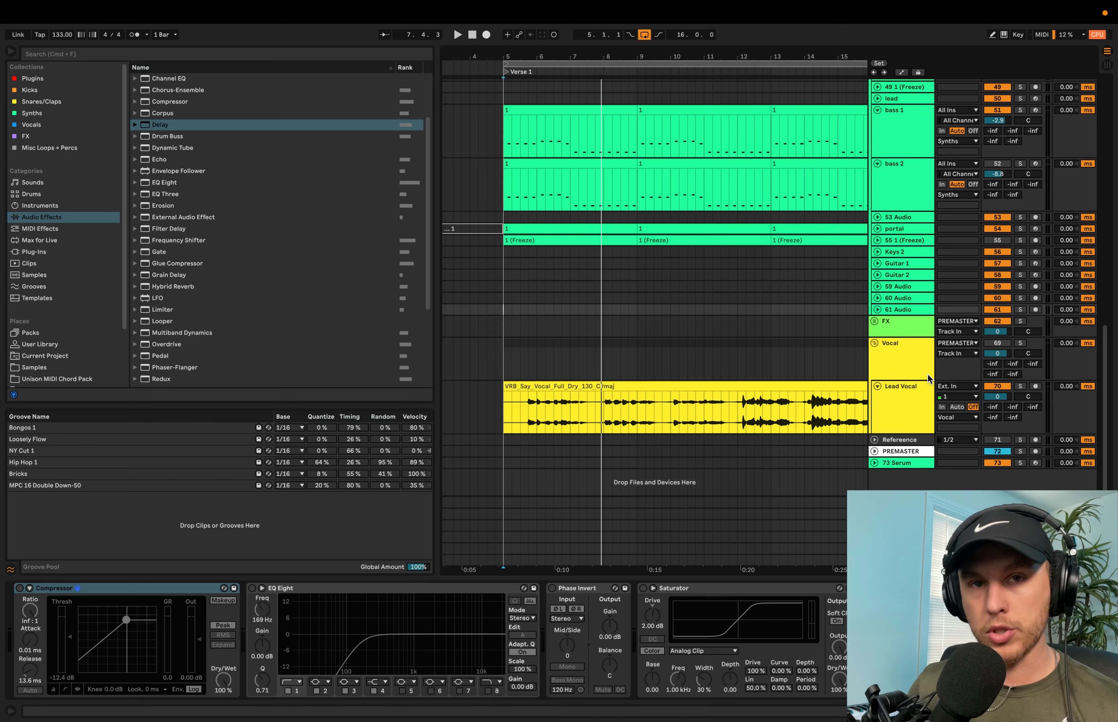
click(996, 343)
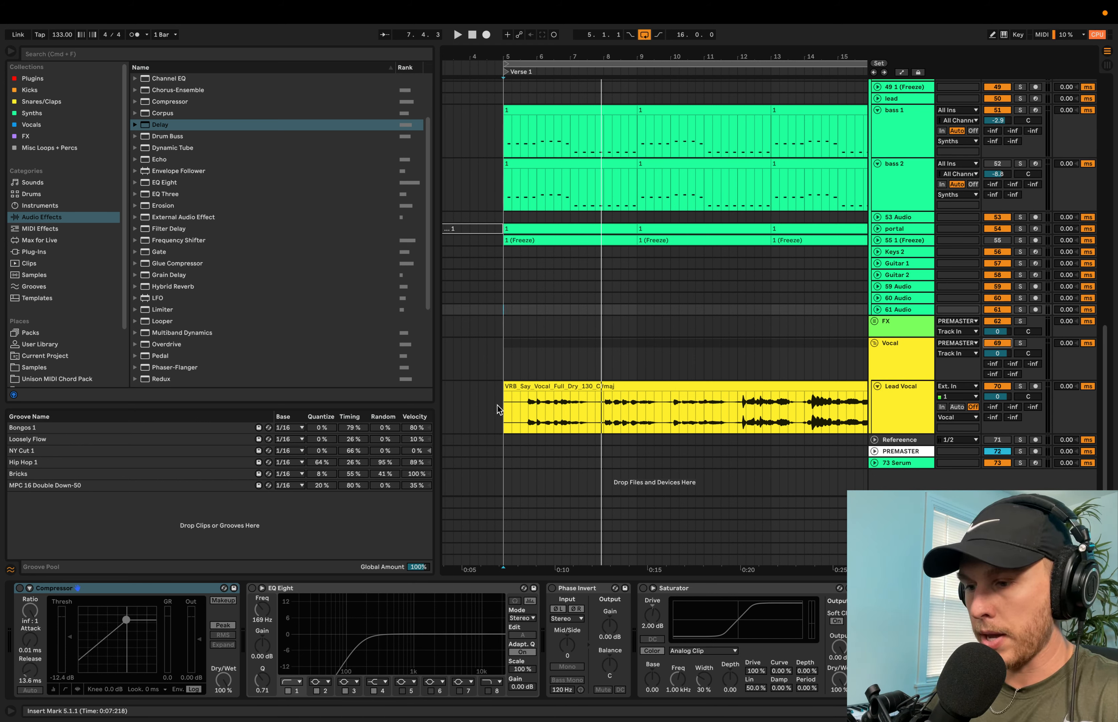
click(1020, 386)
key(space)
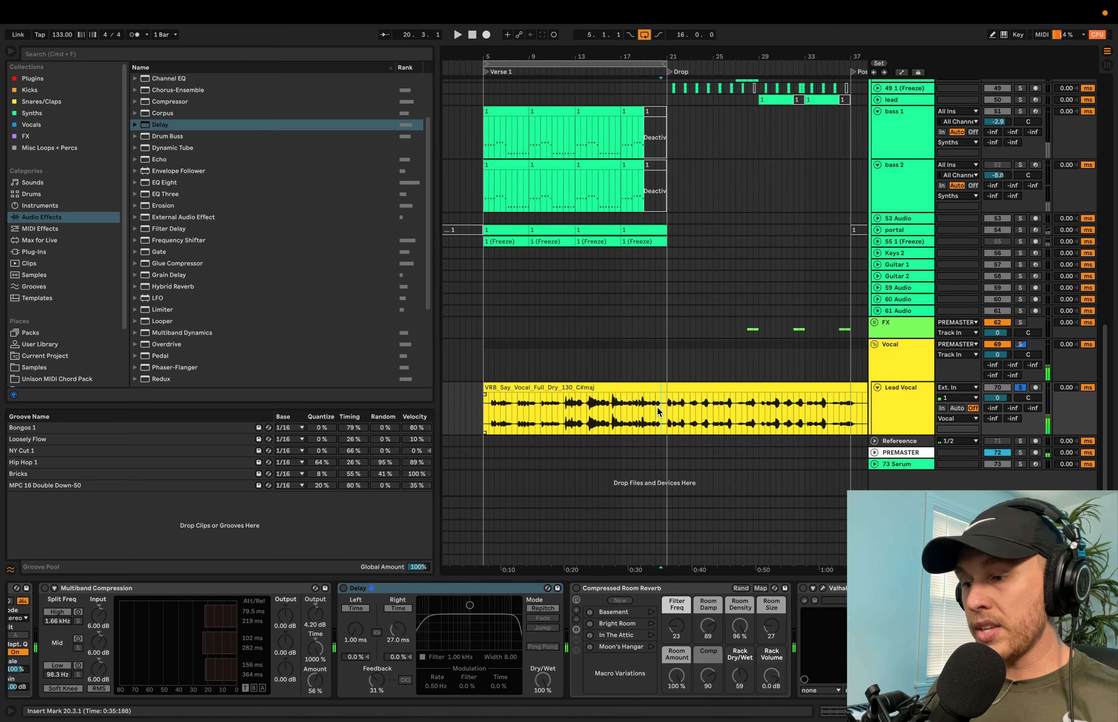
Step: Highlight the vocal clip's sections from 20.3.1 to 39.1.1 and 5.1.1 to 12.1.1, and unsolo the Lead Vocal track
drag(660, 407, 867, 407)
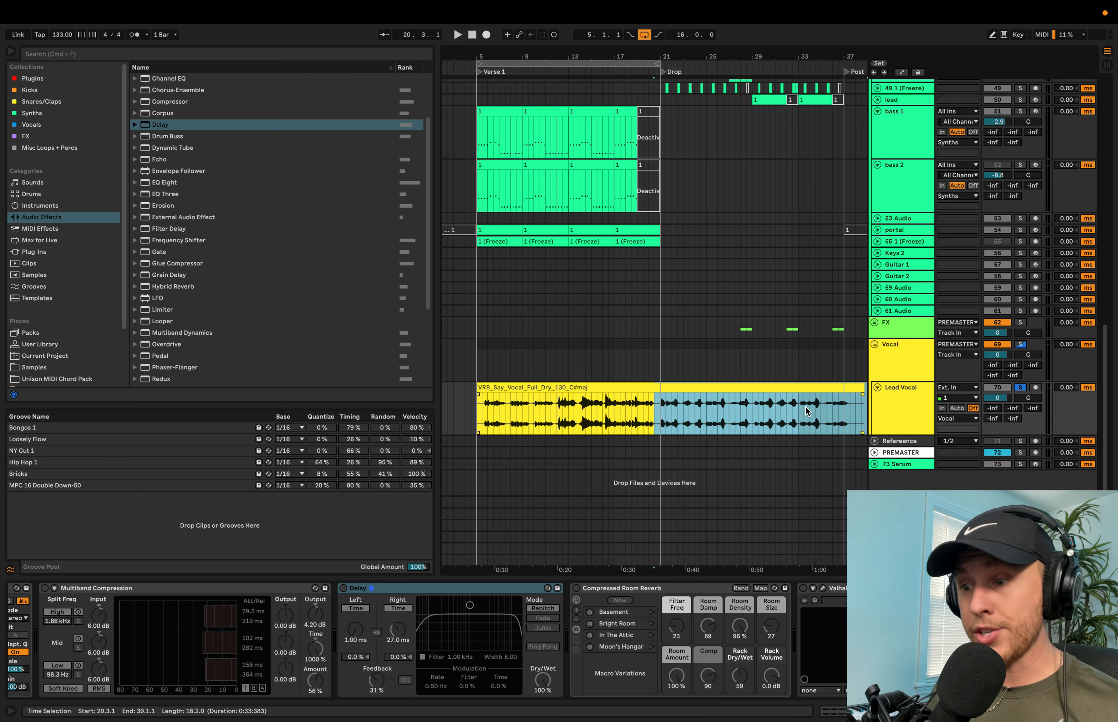
drag(556, 405, 483, 407)
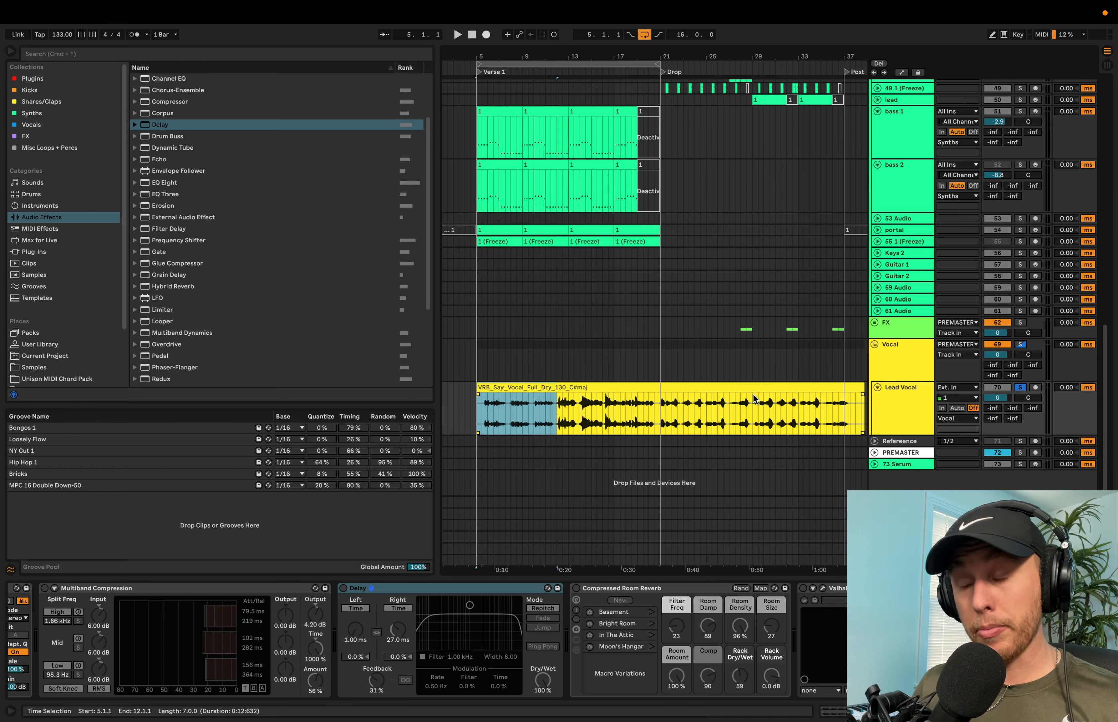
key(s)
Step: Open the VRB_Say_Vocal_Full_Dry_130_C#maj clip's properties and turn on warping
scroll(583, 388, up, 3)
double_click(583, 388)
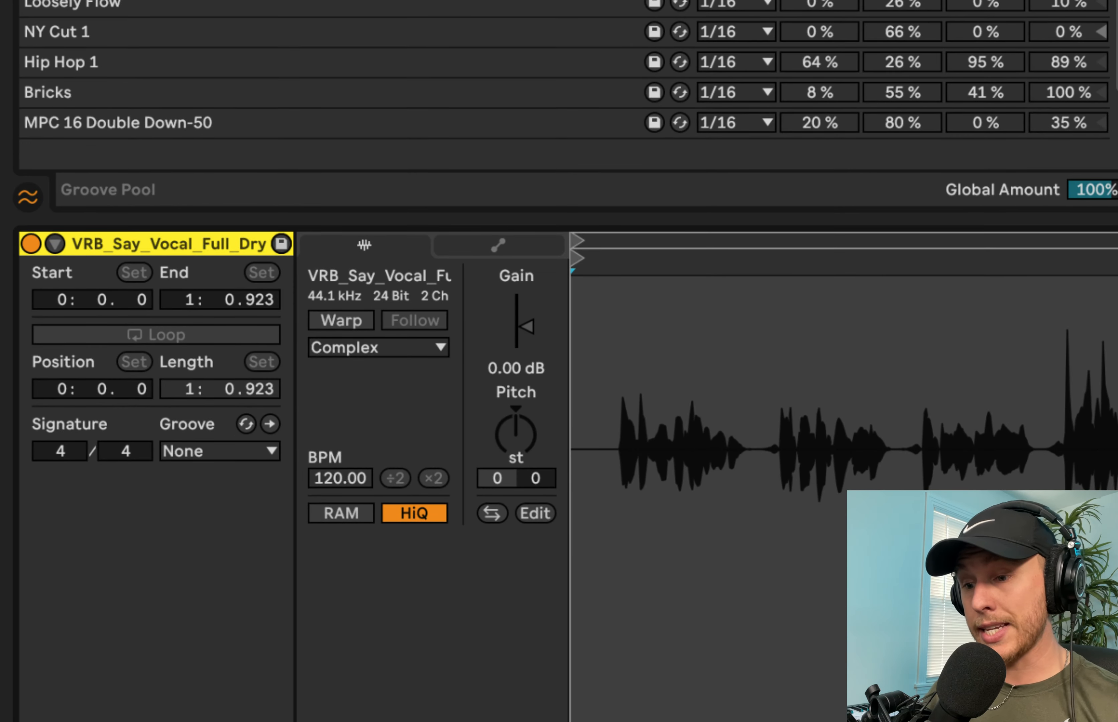
click(349, 323)
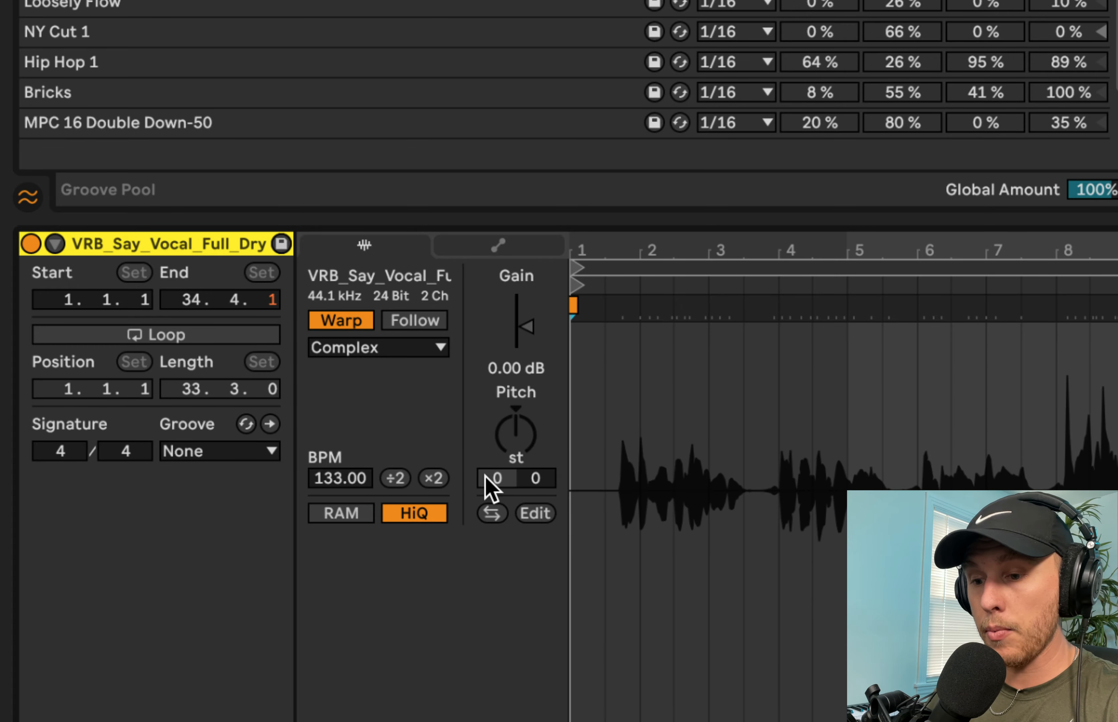
Step: Set the vocal clip's original tempo to 130 BPM and transpose its pitch by -1 semitone
click(337, 487)
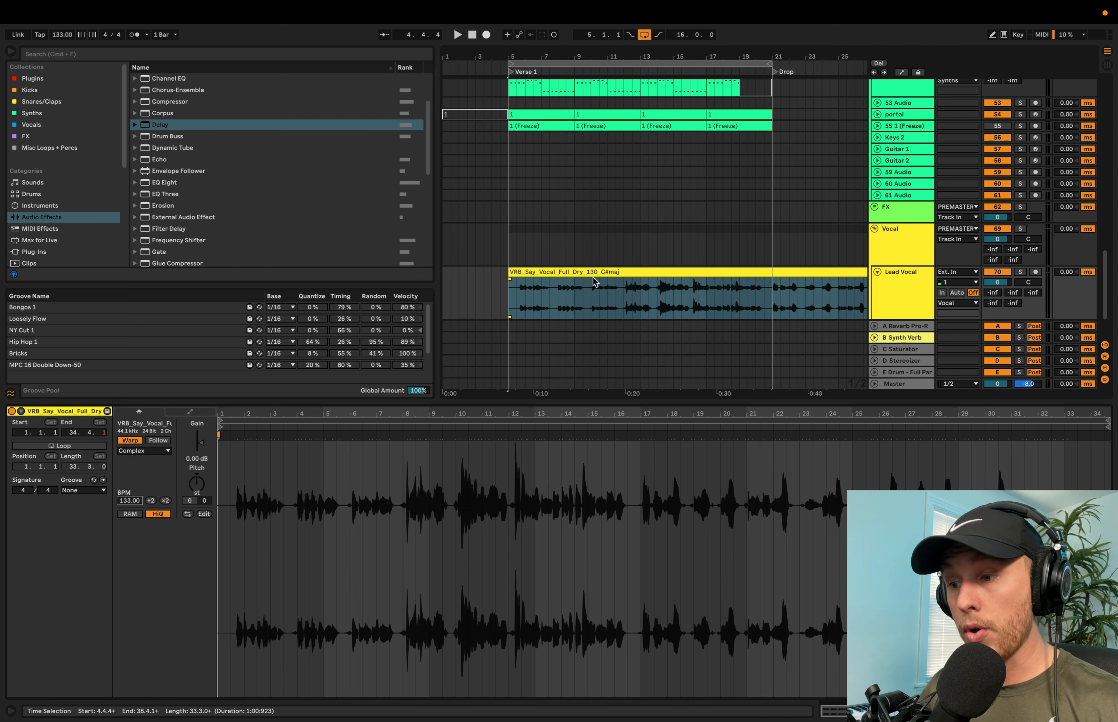
text(13)
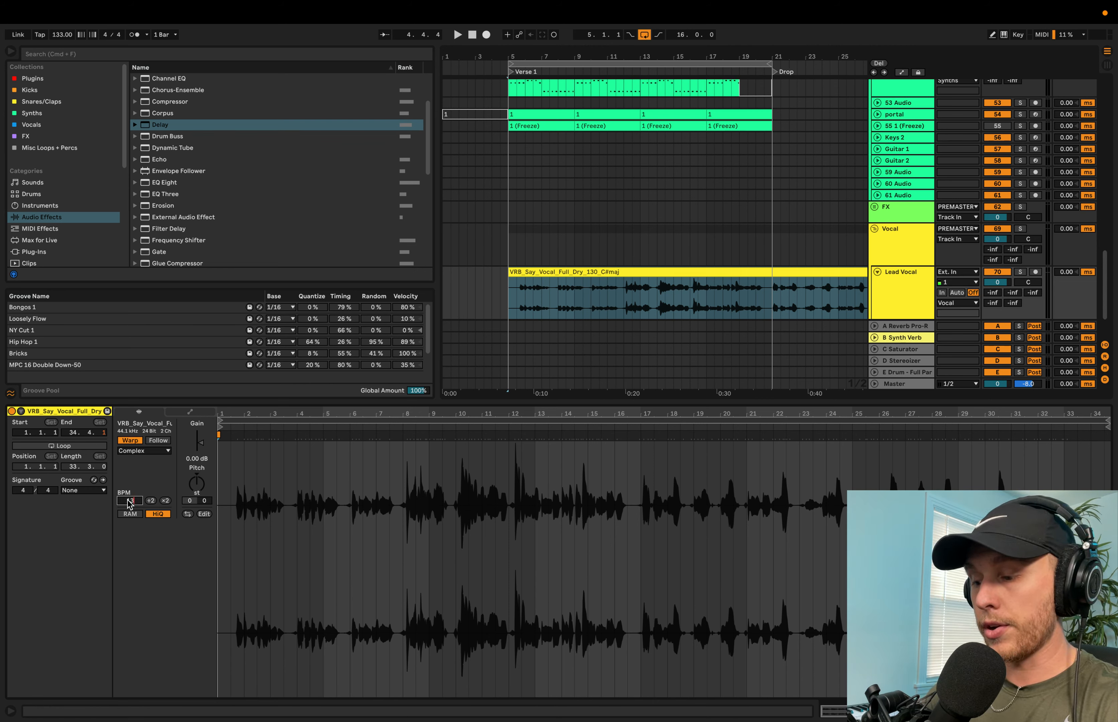
key(Return)
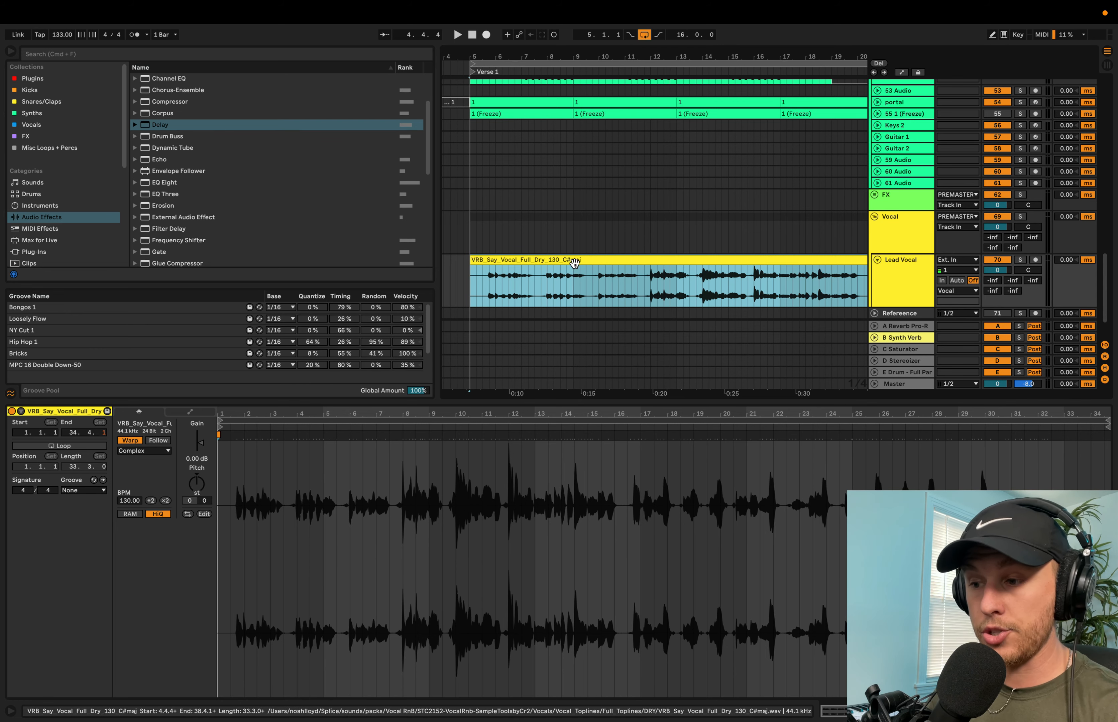
click(200, 501)
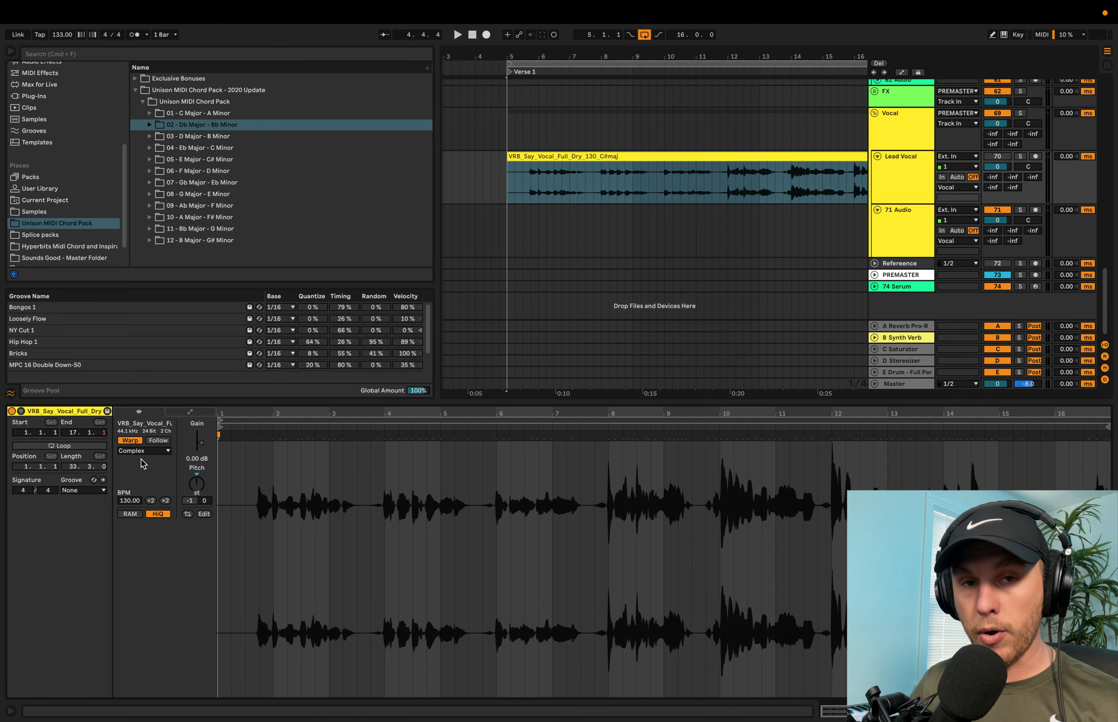
Step: Try the Complex Pro warp mode on the vocal clip and return it to Complex
click(143, 451)
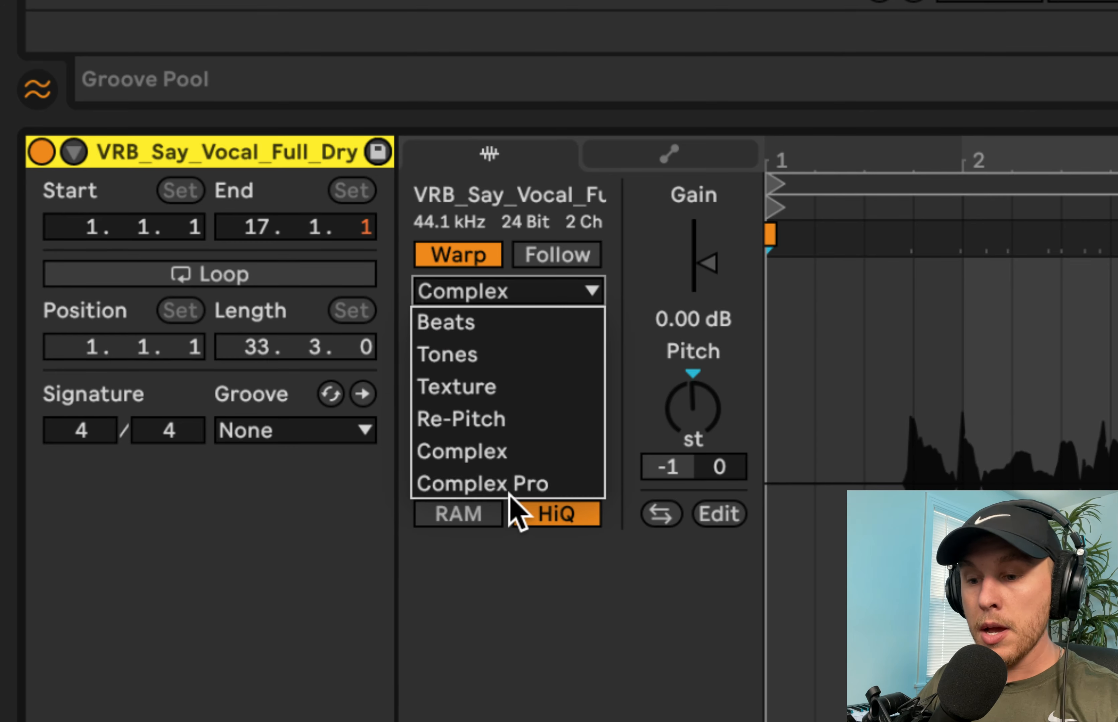
click(517, 486)
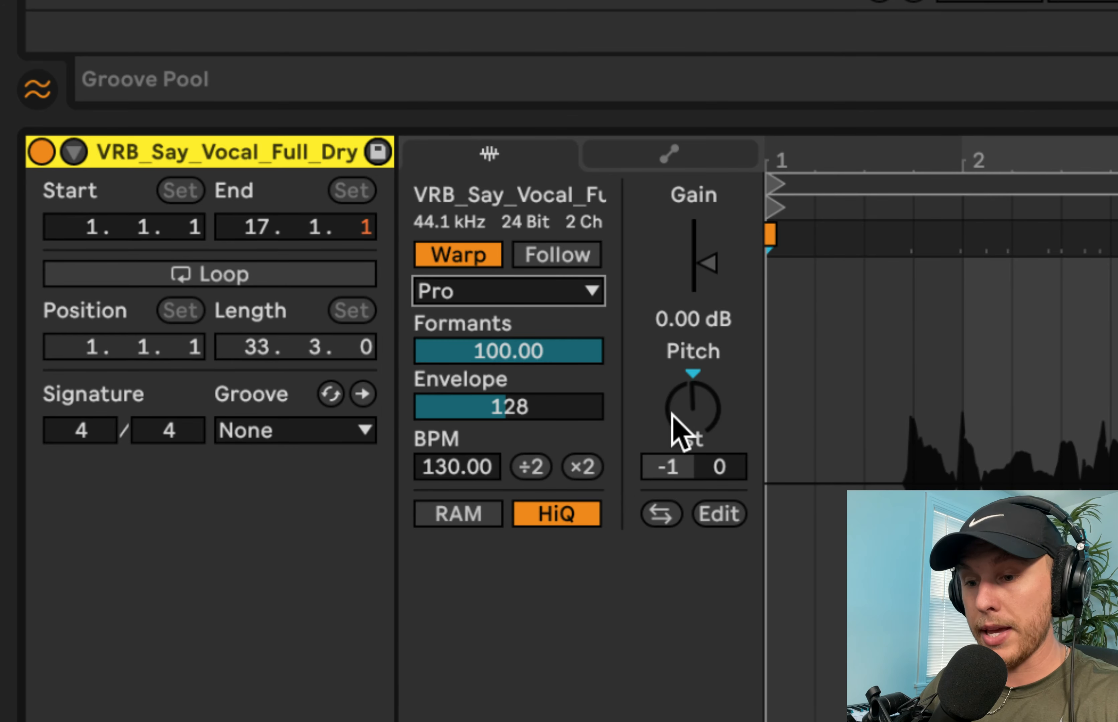
click(547, 286)
click(541, 452)
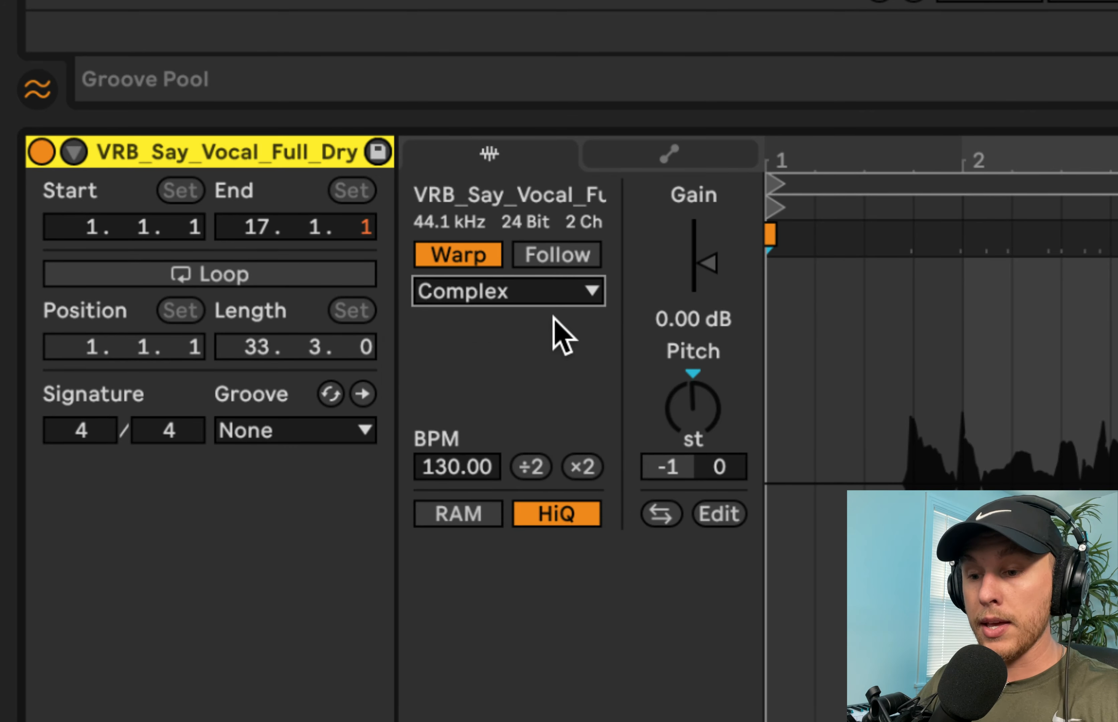
Step: Set the vocal clip's warp mode to Complex Pro
click(574, 284)
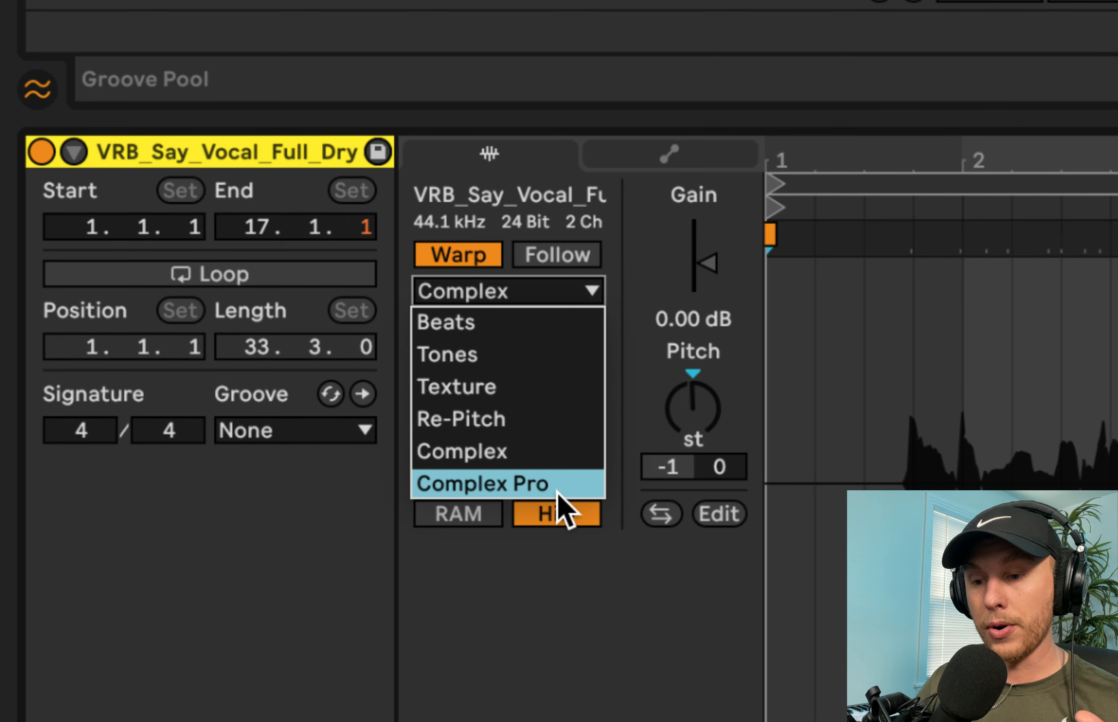
click(555, 489)
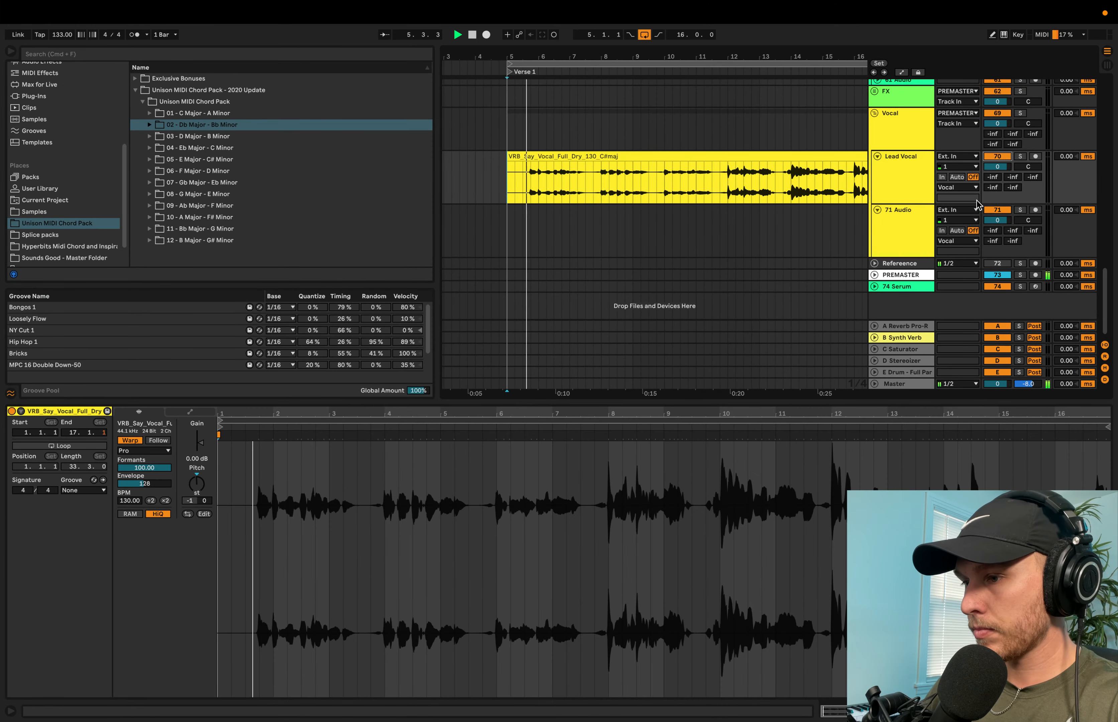
Step: Select the Lead Vocal track and show its device chain
click(912, 173)
scroll(715, 173, up, 5)
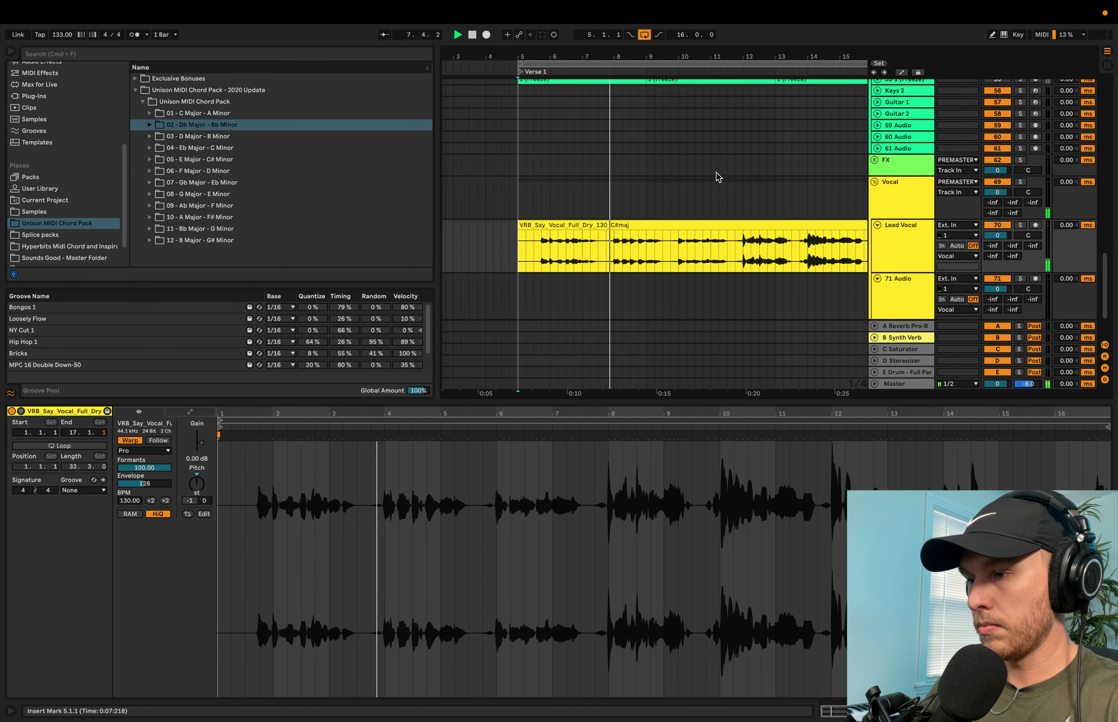
click(912, 256)
key(shift+Tab)
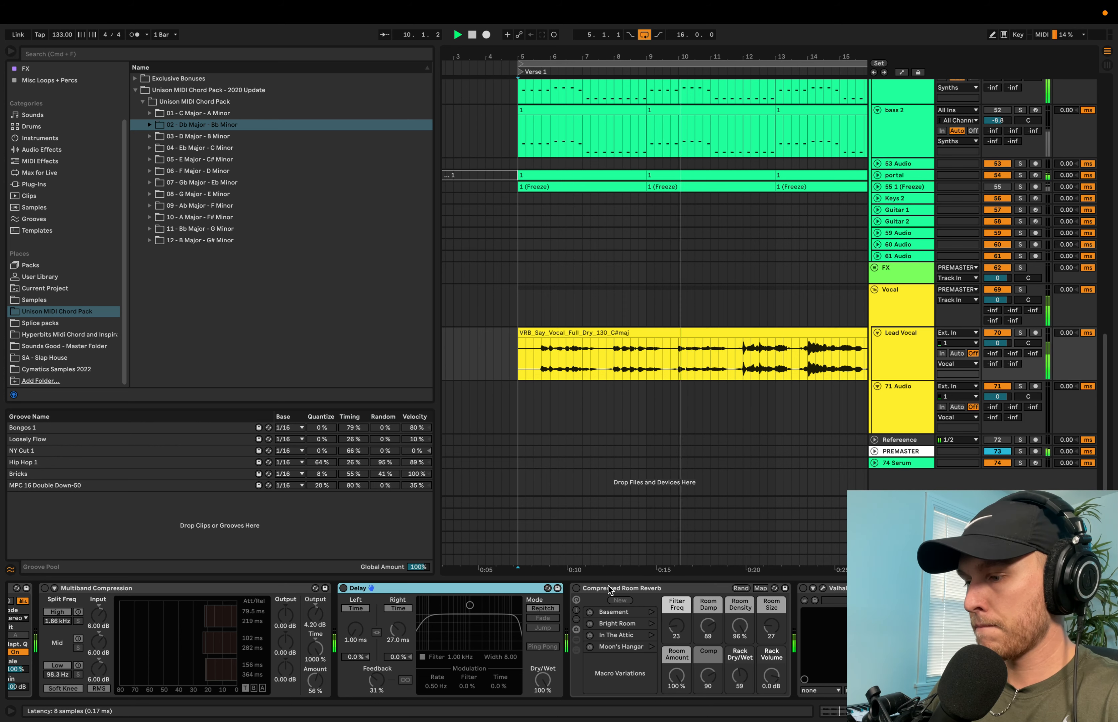
Step: Set EQ Eight's first band to a low cut near 156 Hz and boost the highs by 1.61 dB at 4.64 kHz
scroll(524, 617, left, 3)
scroll(529, 614, left, 4)
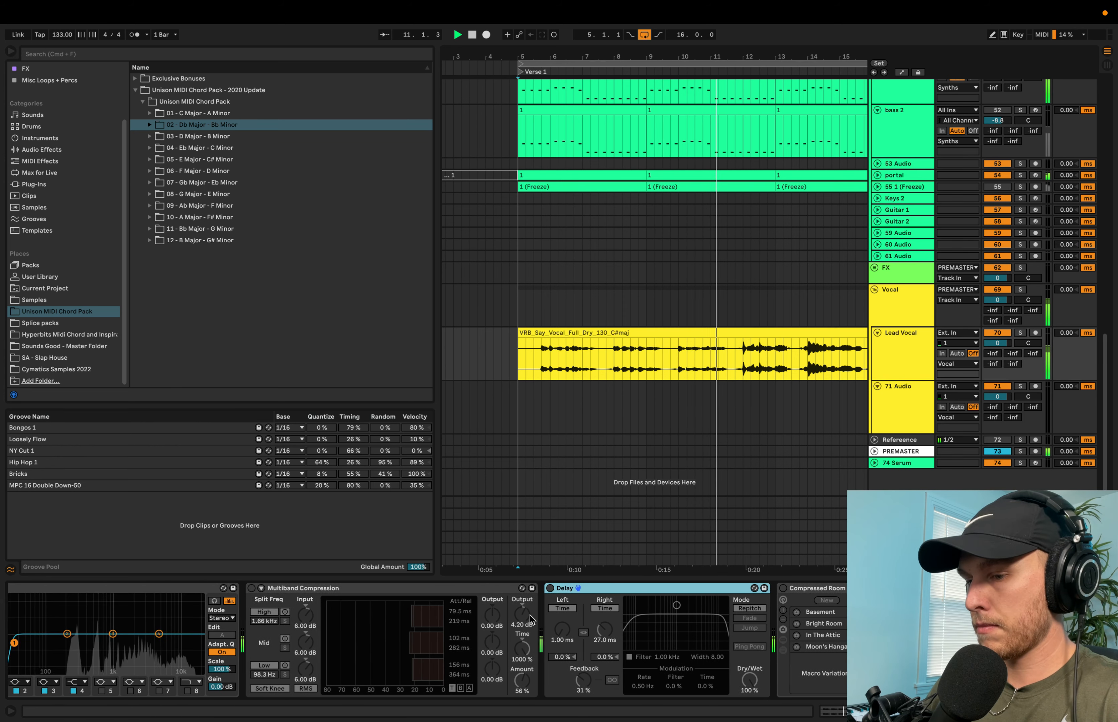
scroll(599, 618, right, 3)
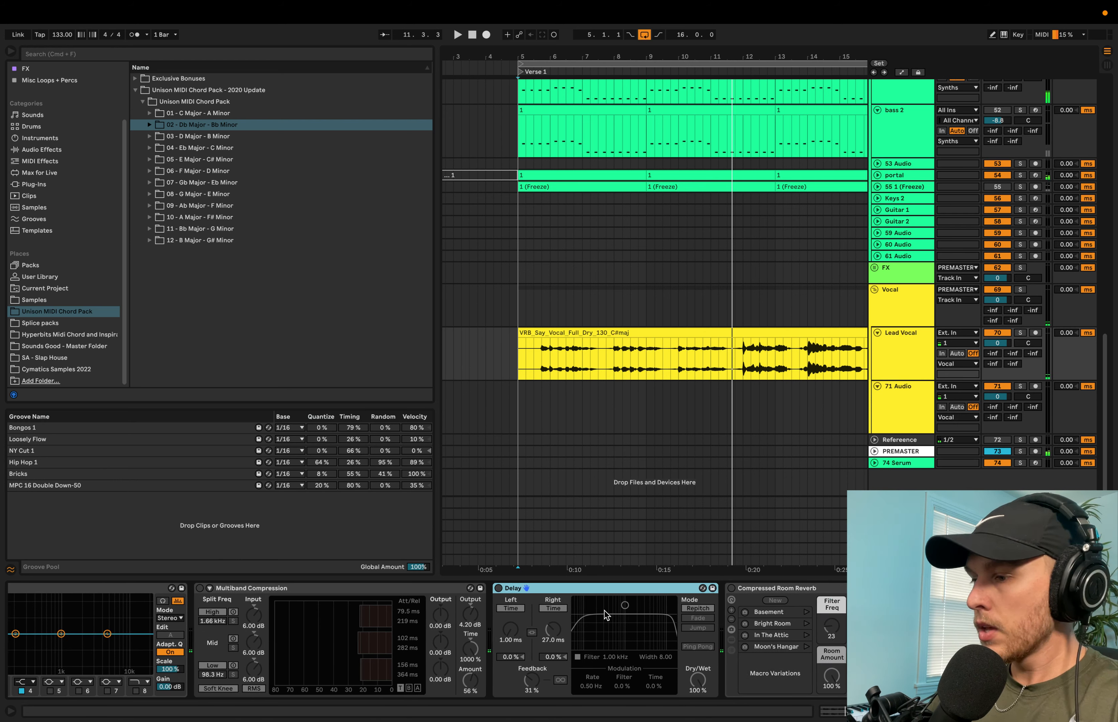
scroll(328, 639, left, 5)
click(246, 681)
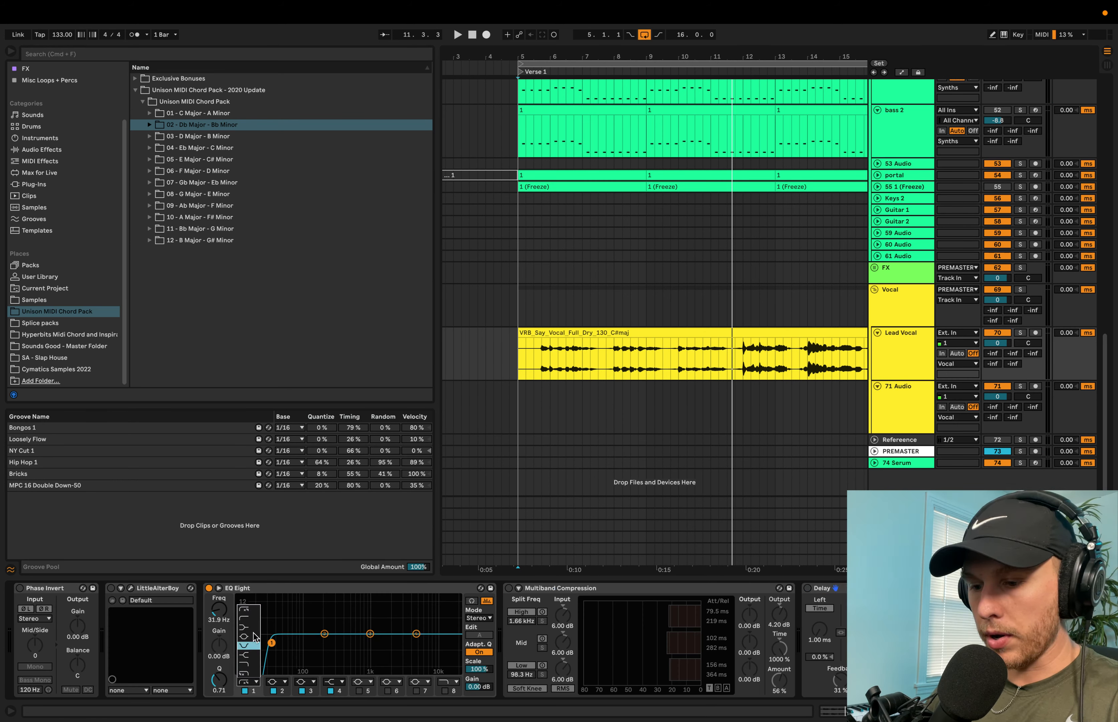
click(249, 619)
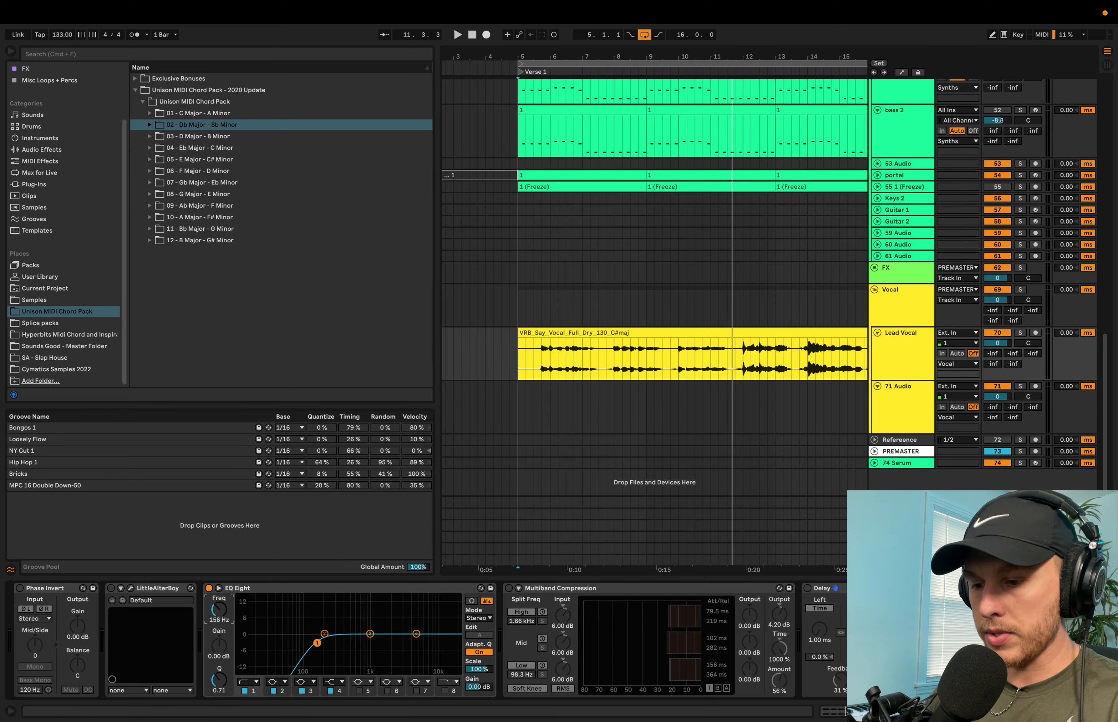
key(space)
drag(317, 643, 320, 643)
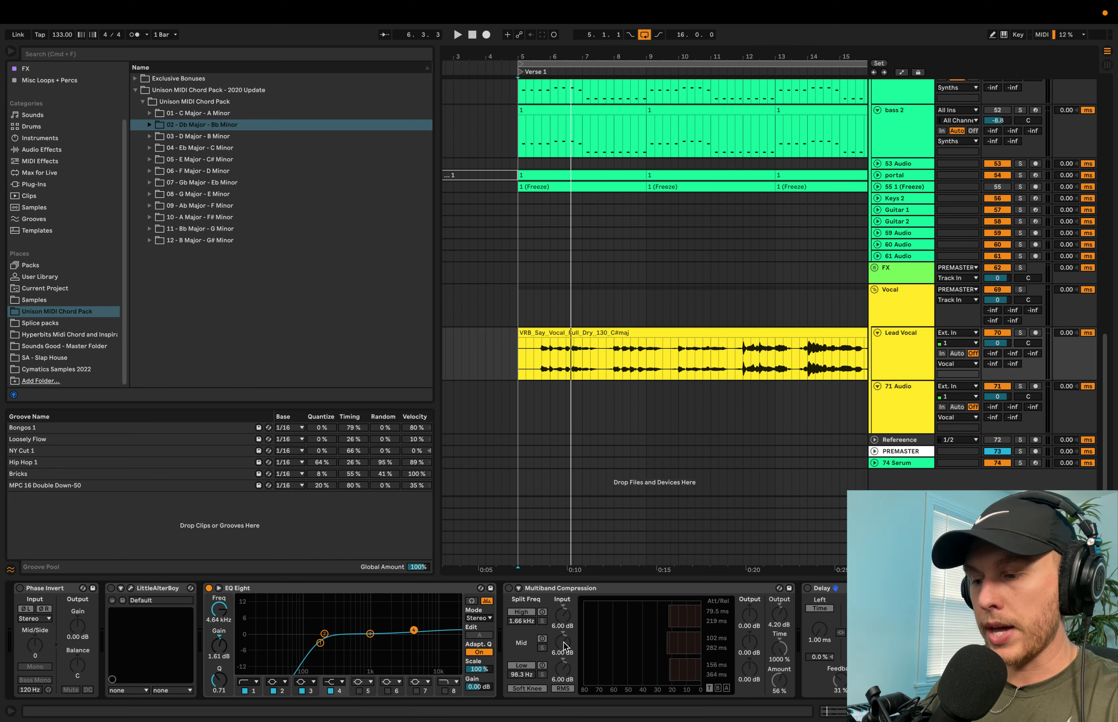
Step: Play the track and loop eight bars of the vocal clip starting at 5.1.1
key(space)
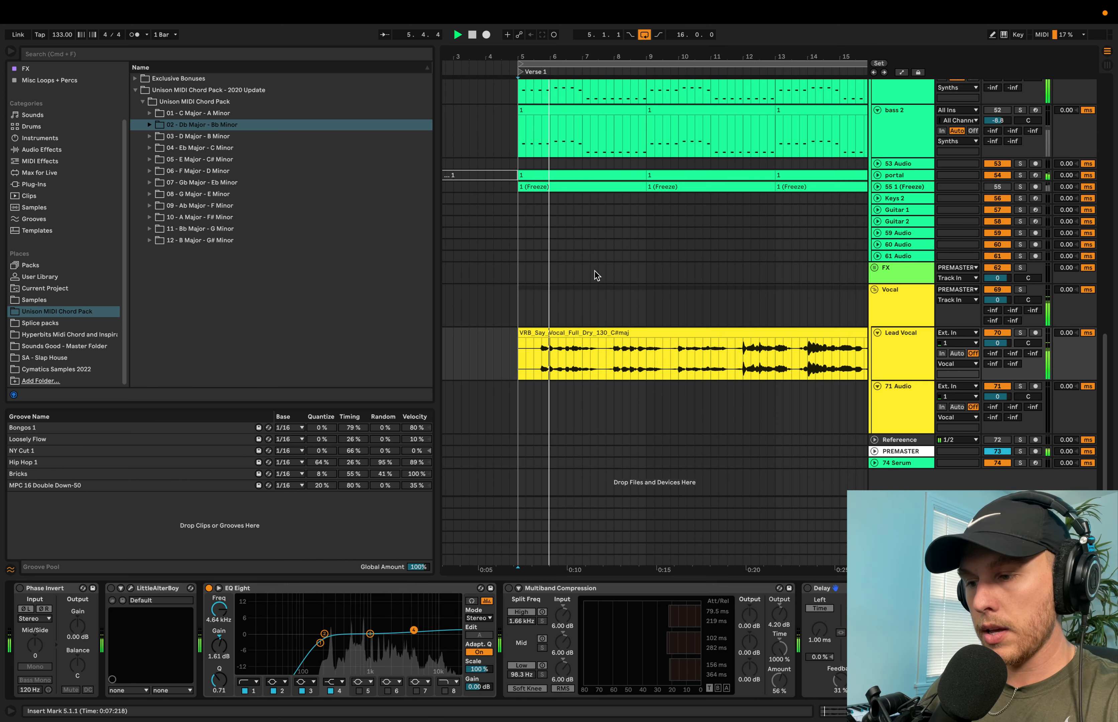
drag(534, 364, 615, 367)
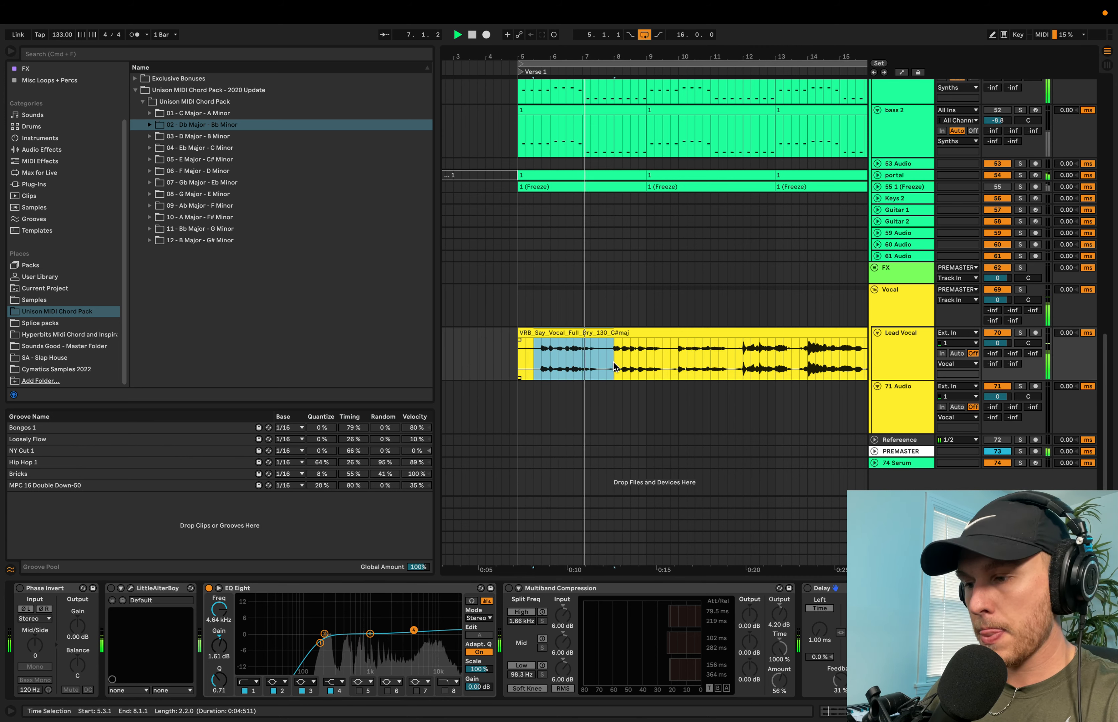
shift+click(669, 362)
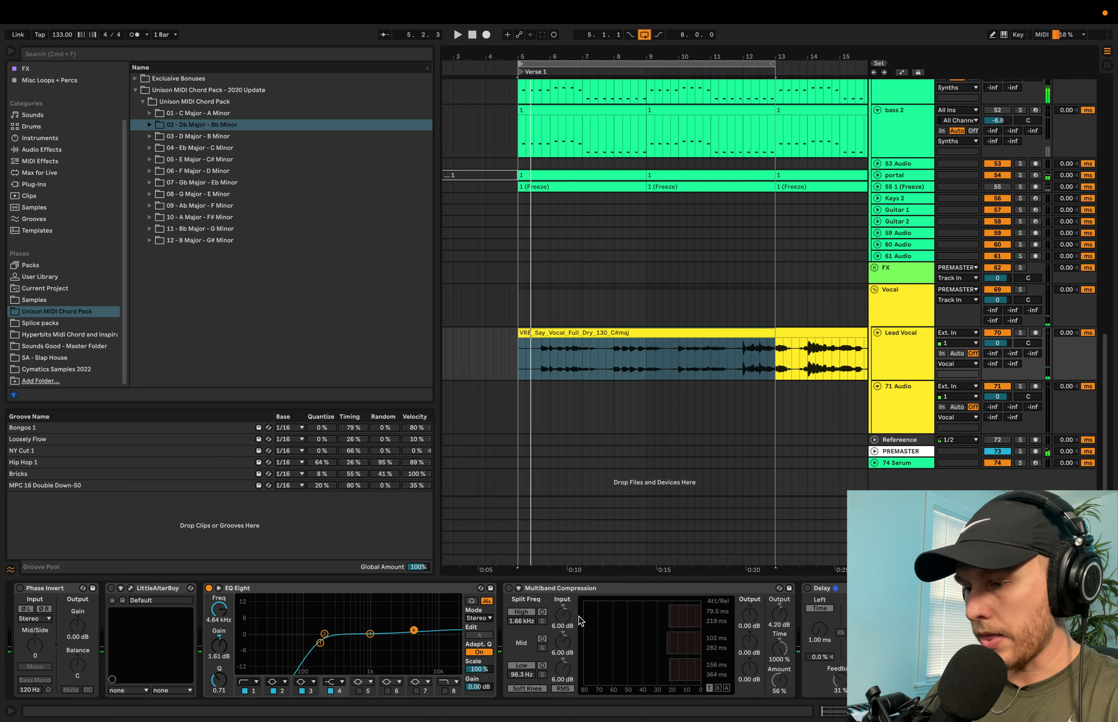
Step: Turn on Multiband Compression and set its amount to 72 %, time to 589 % and output to 4.80 dB
click(562, 592)
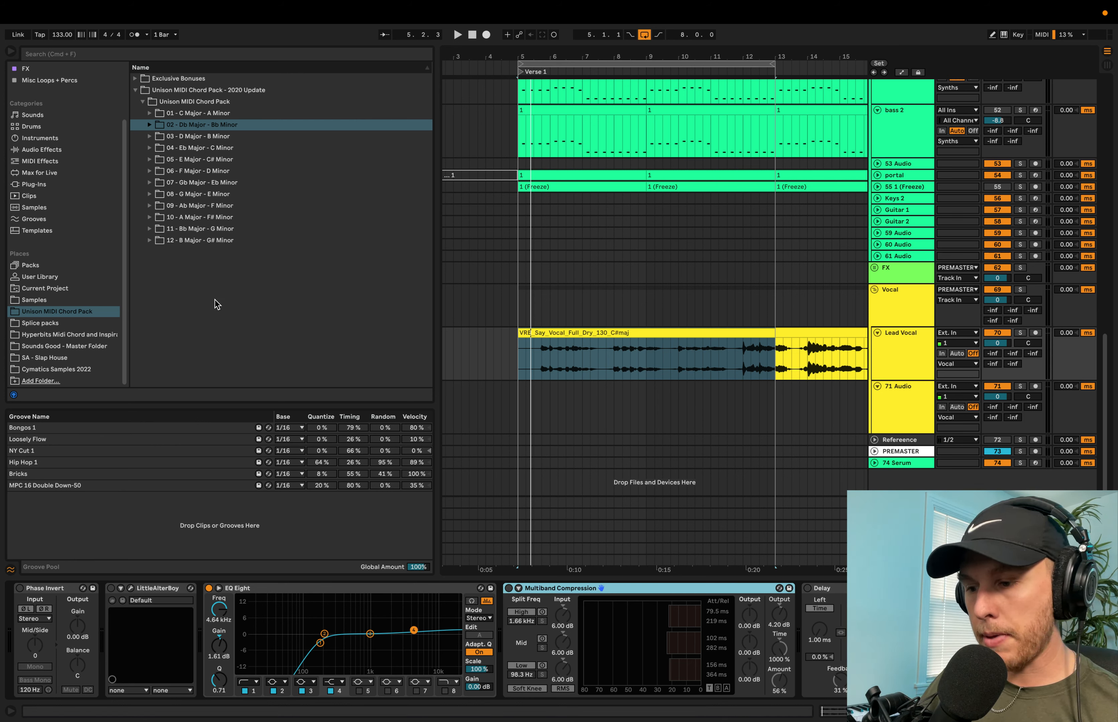
click(509, 588)
key(space)
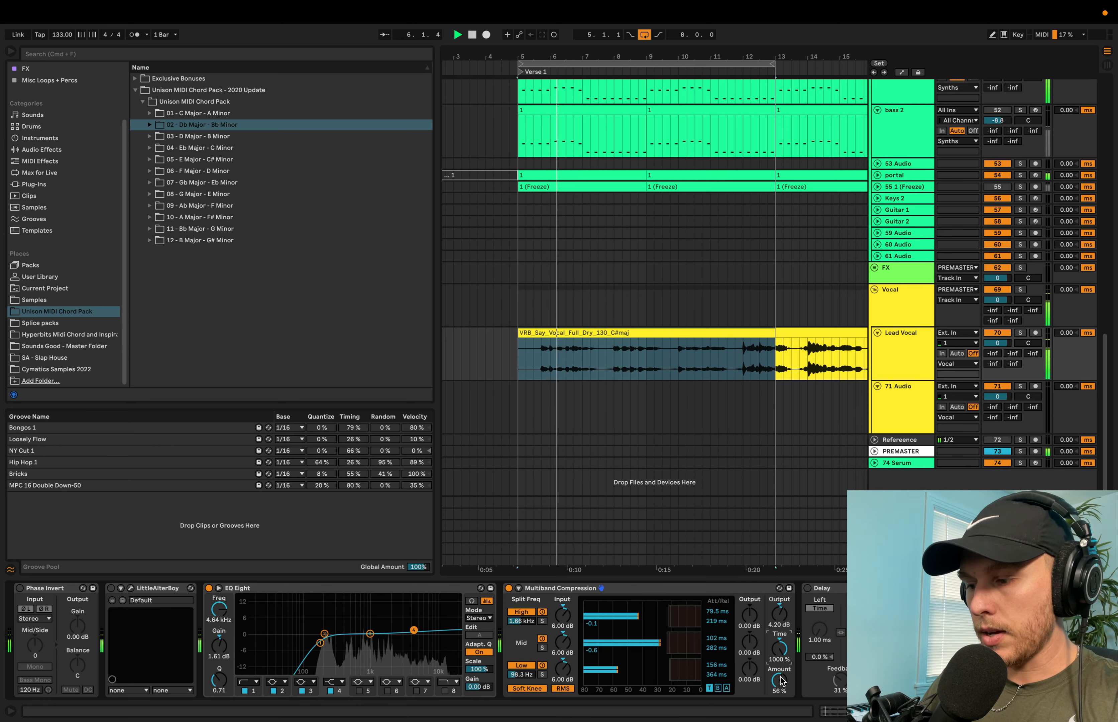
drag(779, 680, 782, 655)
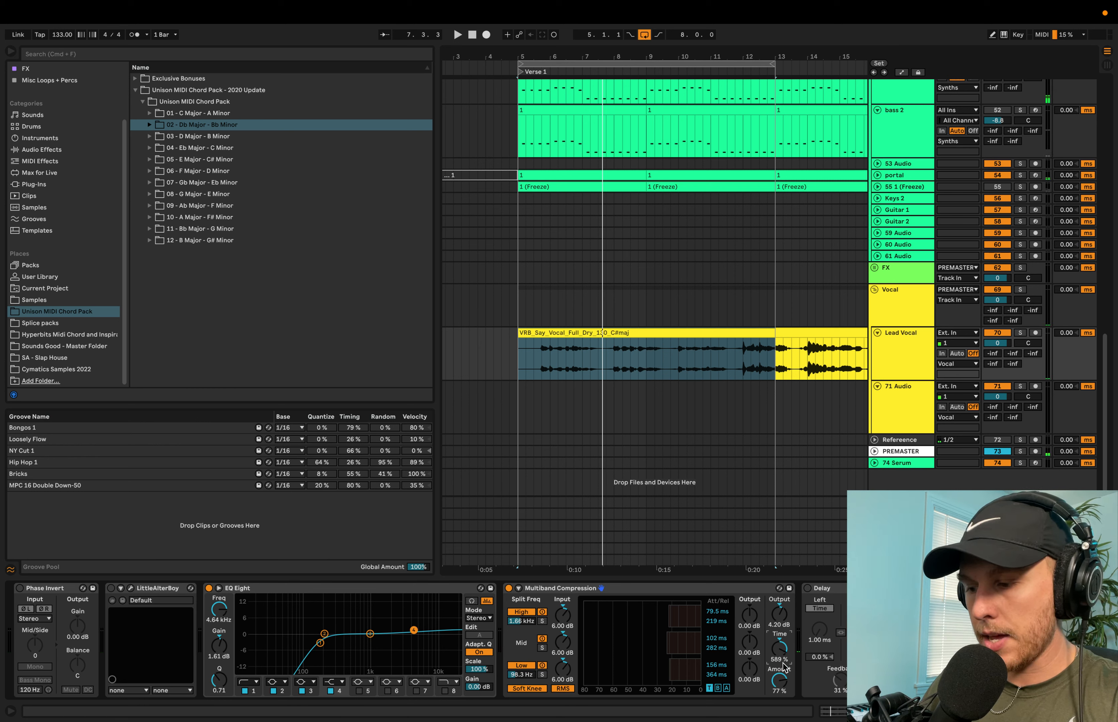
key(space)
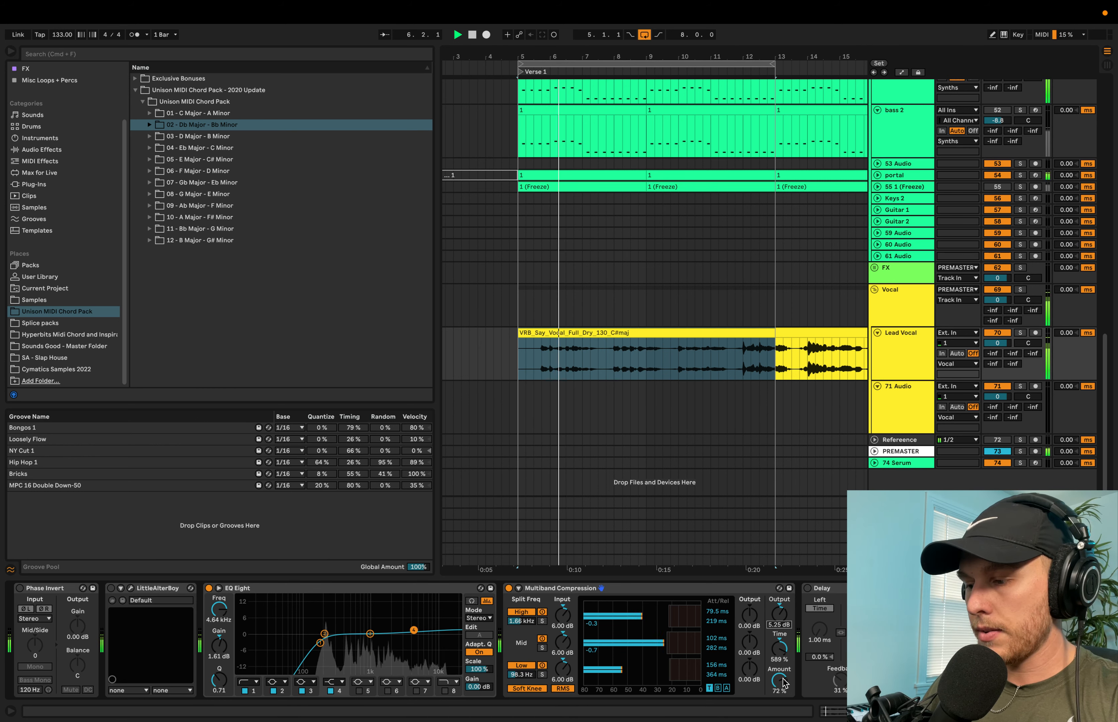
drag(779, 614, 779, 617)
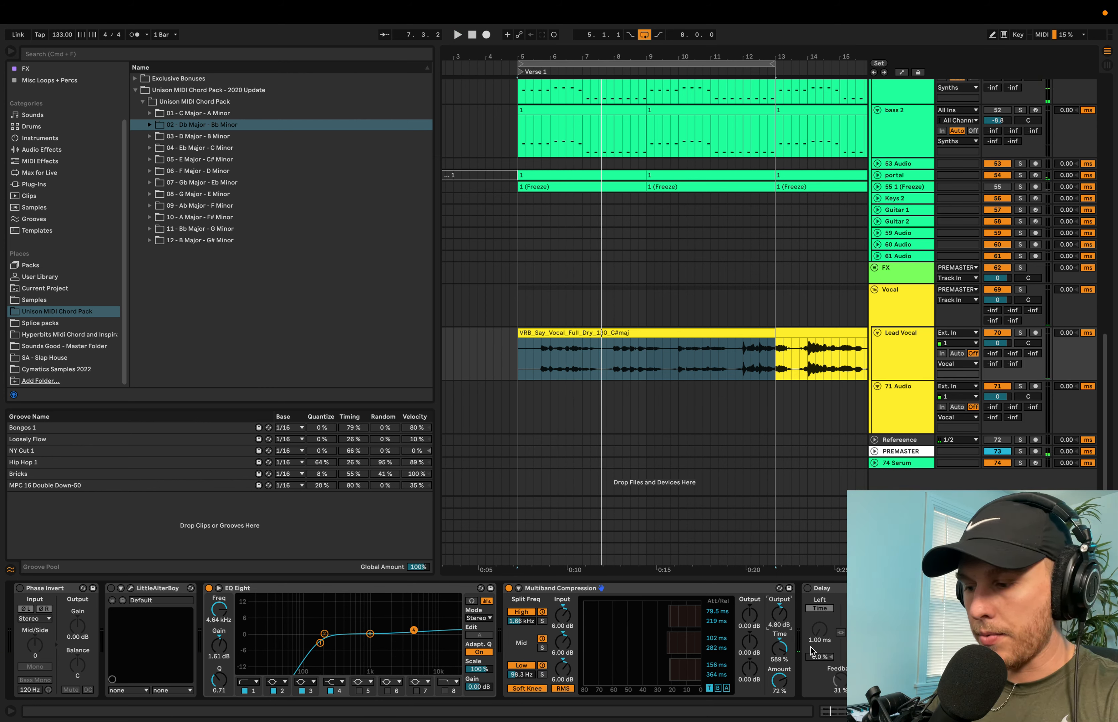
Step: Turn on the Delay and set its filter to 1.04 kHz with a width of 9.00
scroll(799, 643, right, 10)
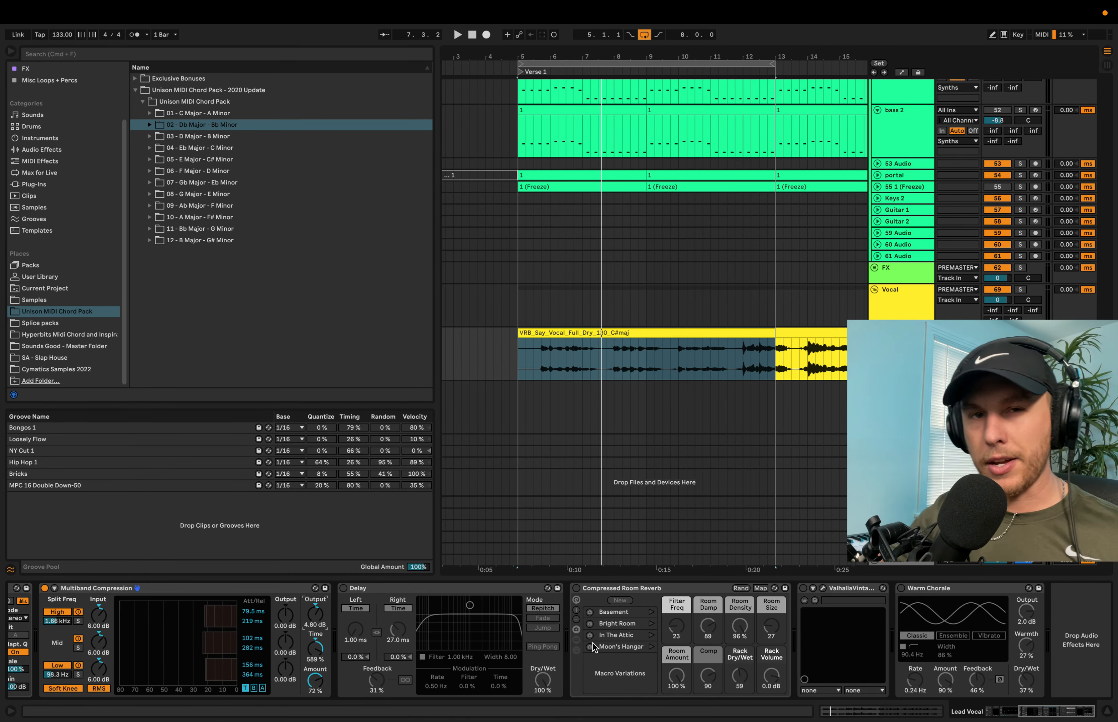
click(344, 588)
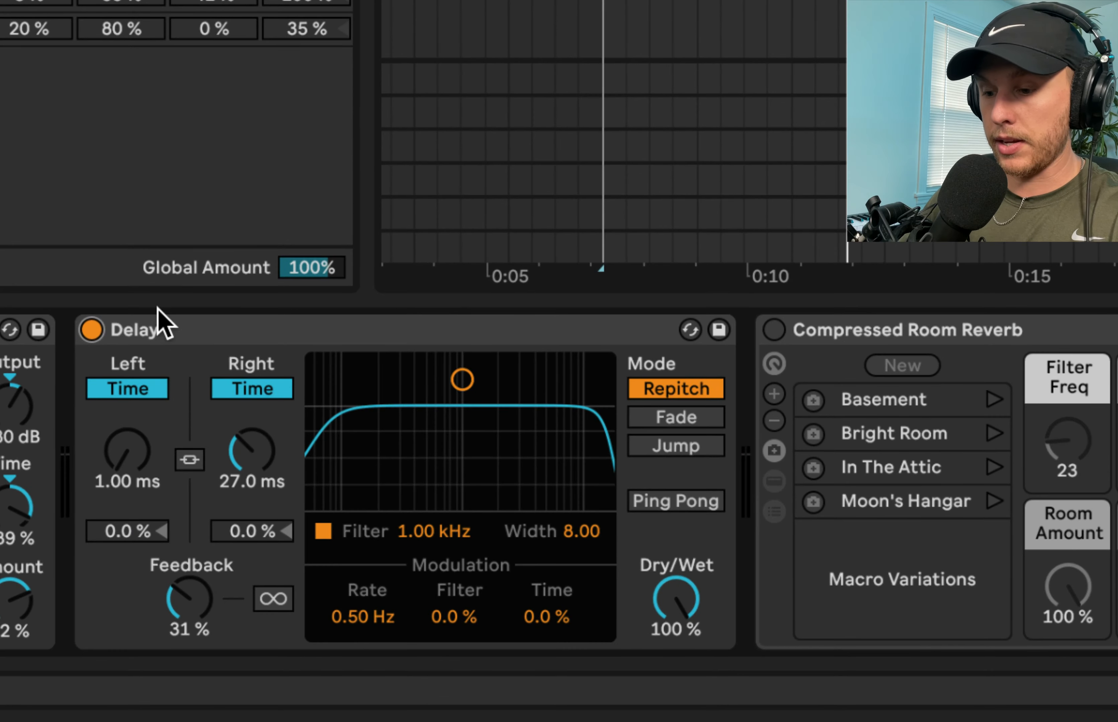
click(379, 591)
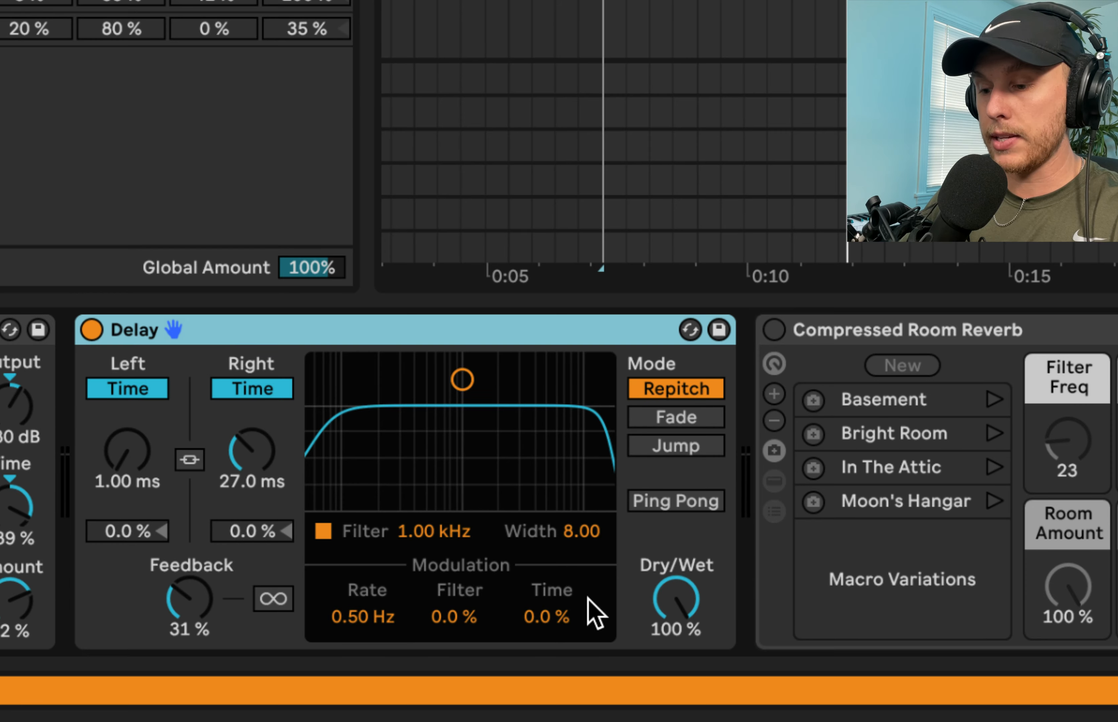
click(700, 611)
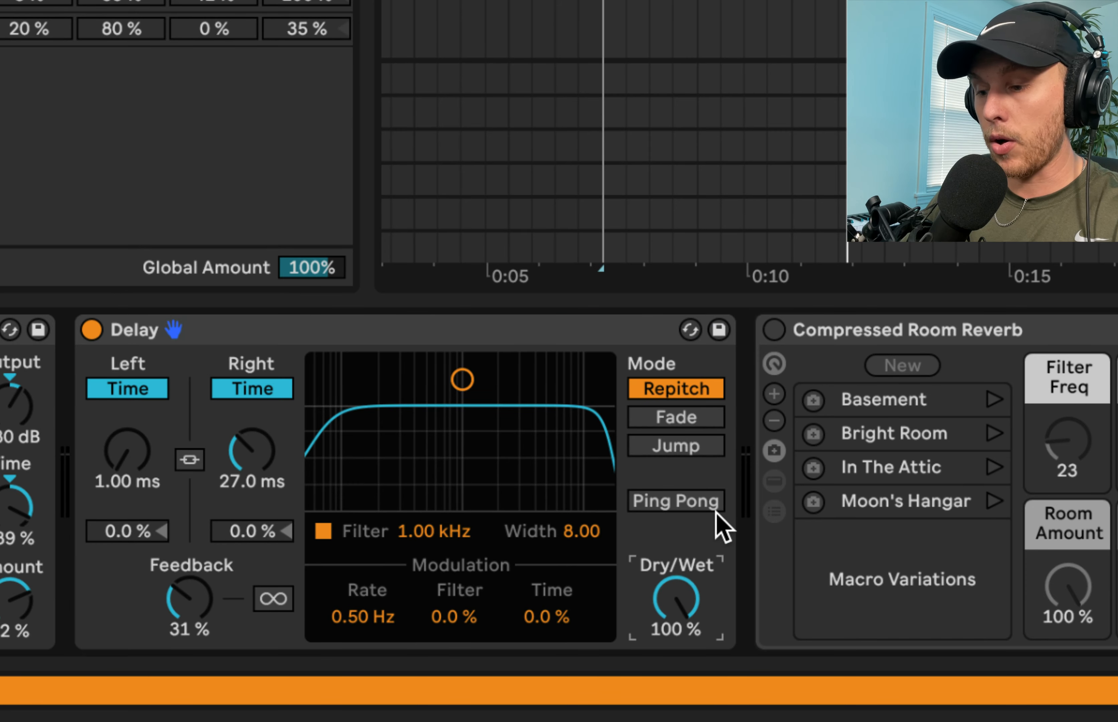
drag(462, 379, 444, 336)
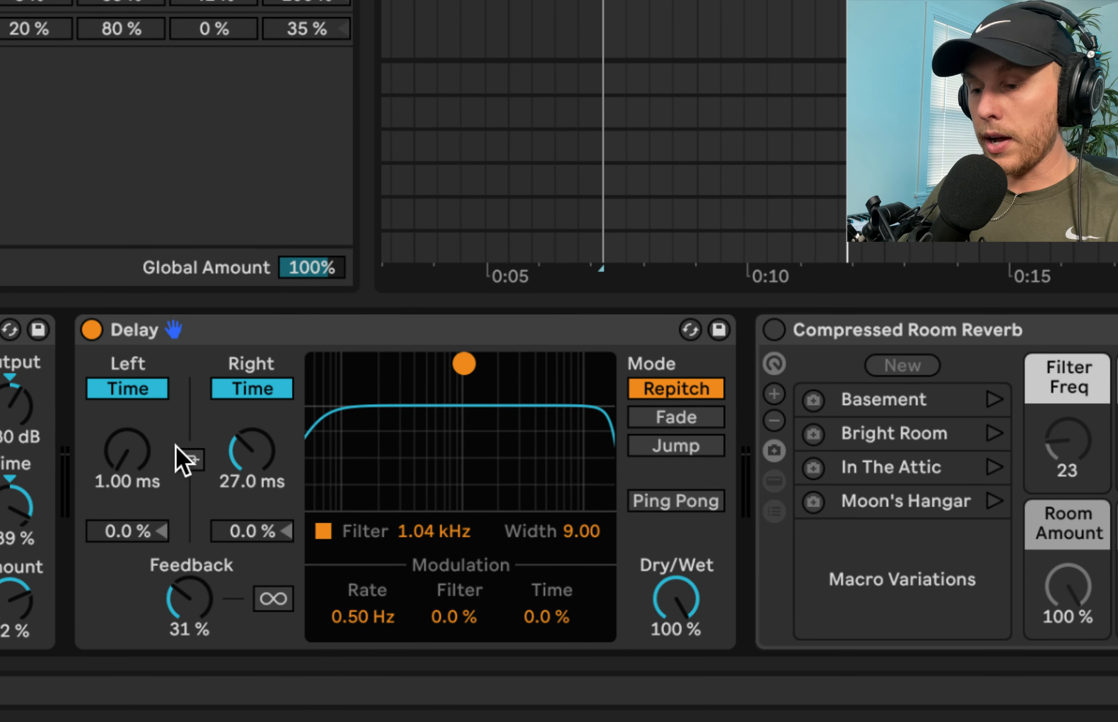
Step: Try stereo link and tempo sync on the Delay's left channel, and return it to unlinked Time mode
mouse_move(141, 451)
mouse_down()
mouse_move(141, 404)
mouse_move(142, 465)
mouse_up()
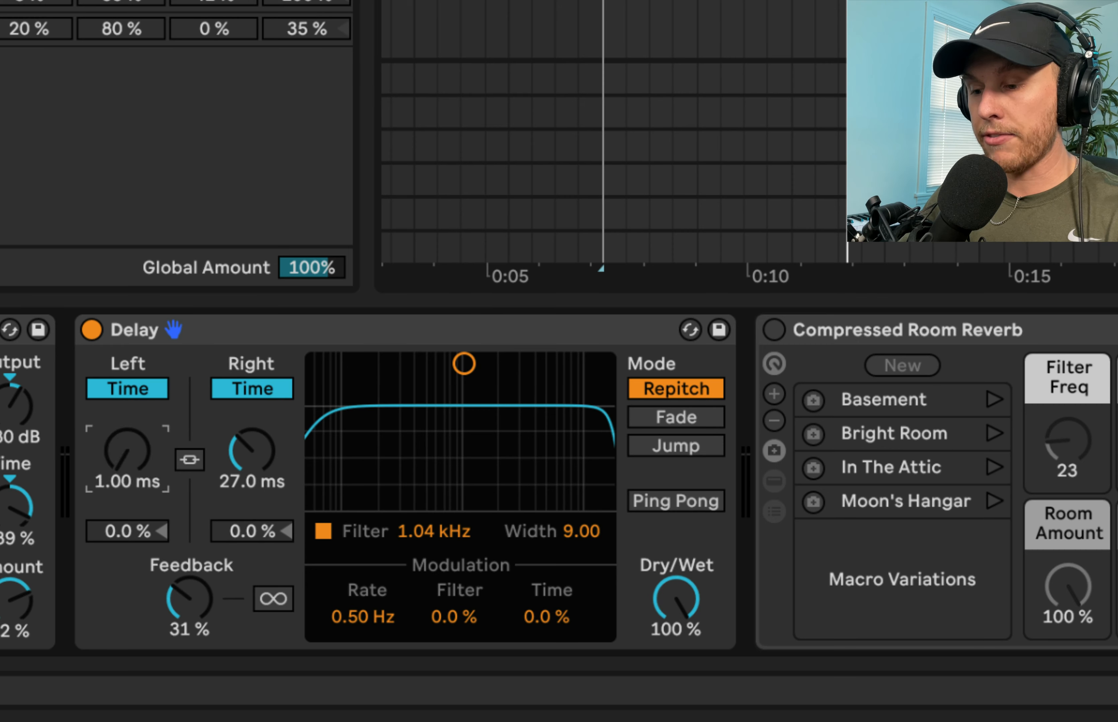
click(189, 459)
click(189, 459)
click(141, 388)
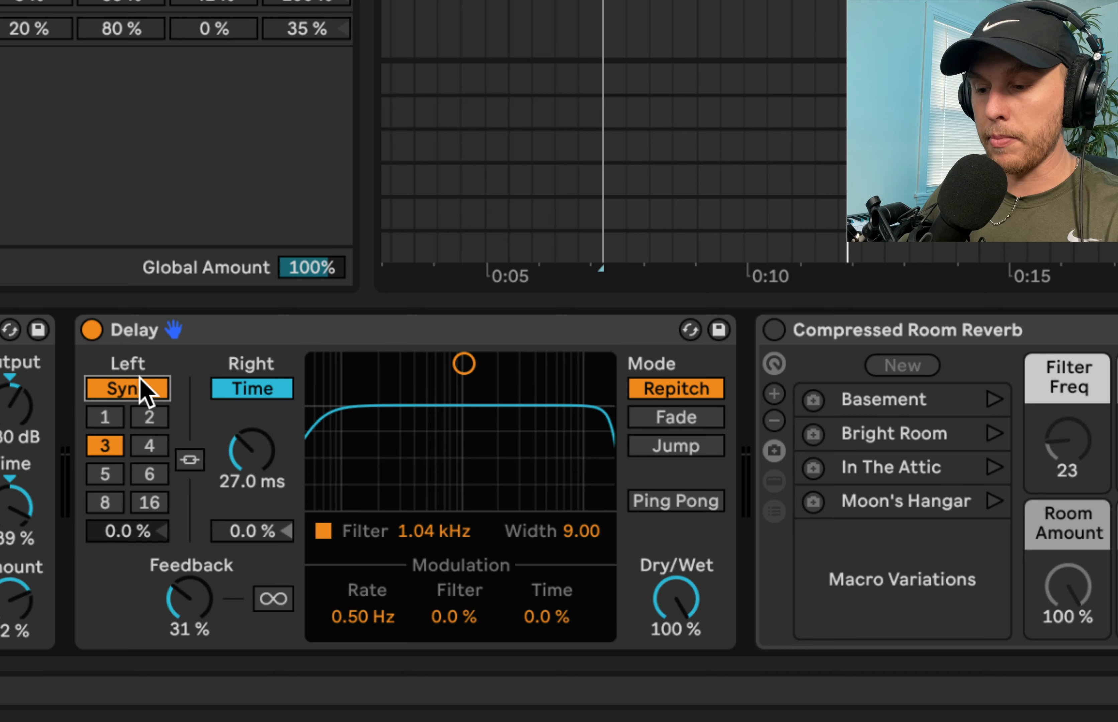
click(141, 387)
click(124, 454)
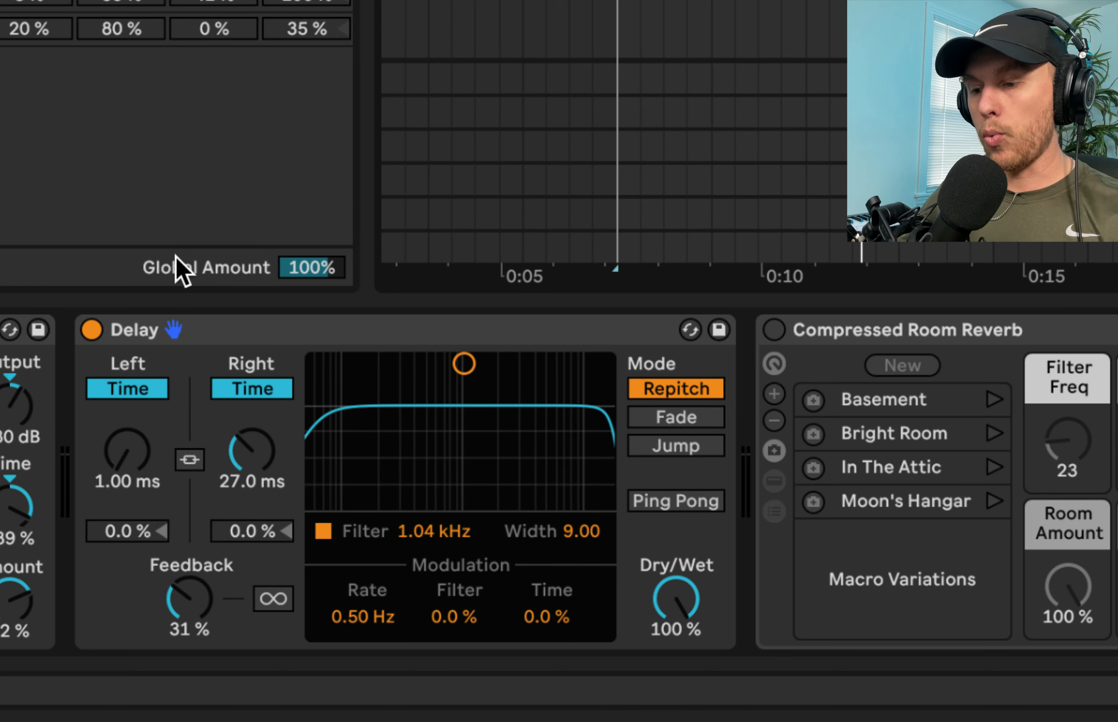
Step: Bypass the Delay during playback and turn it back on to compare the vocal's sound
click(96, 327)
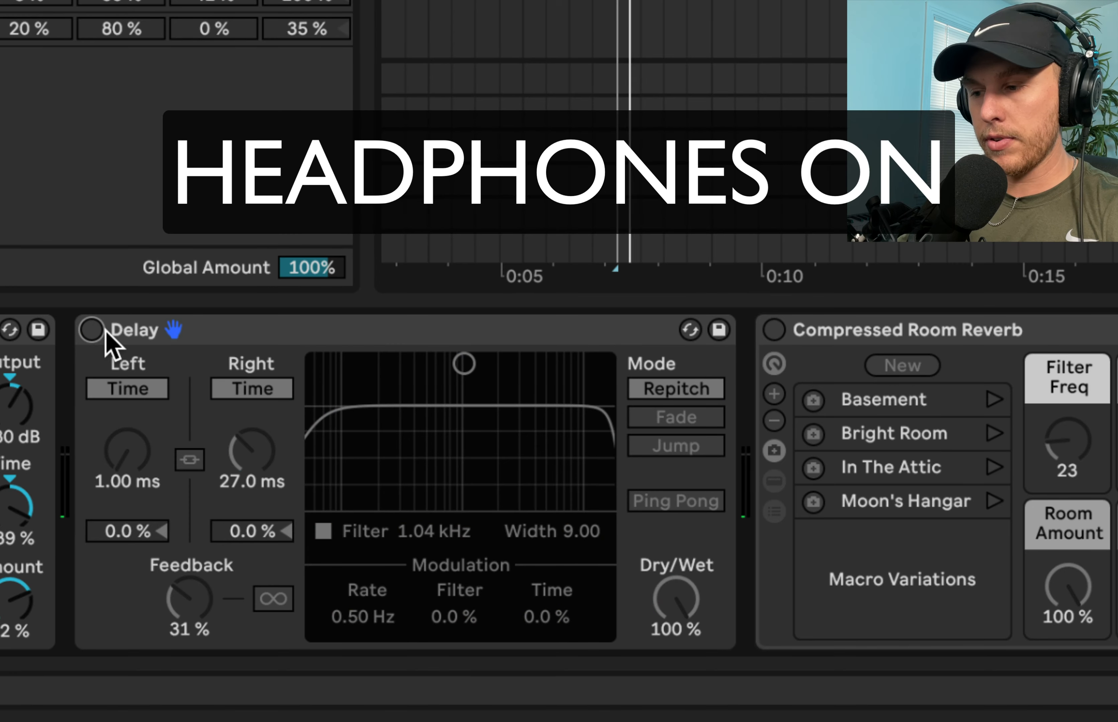
click(94, 329)
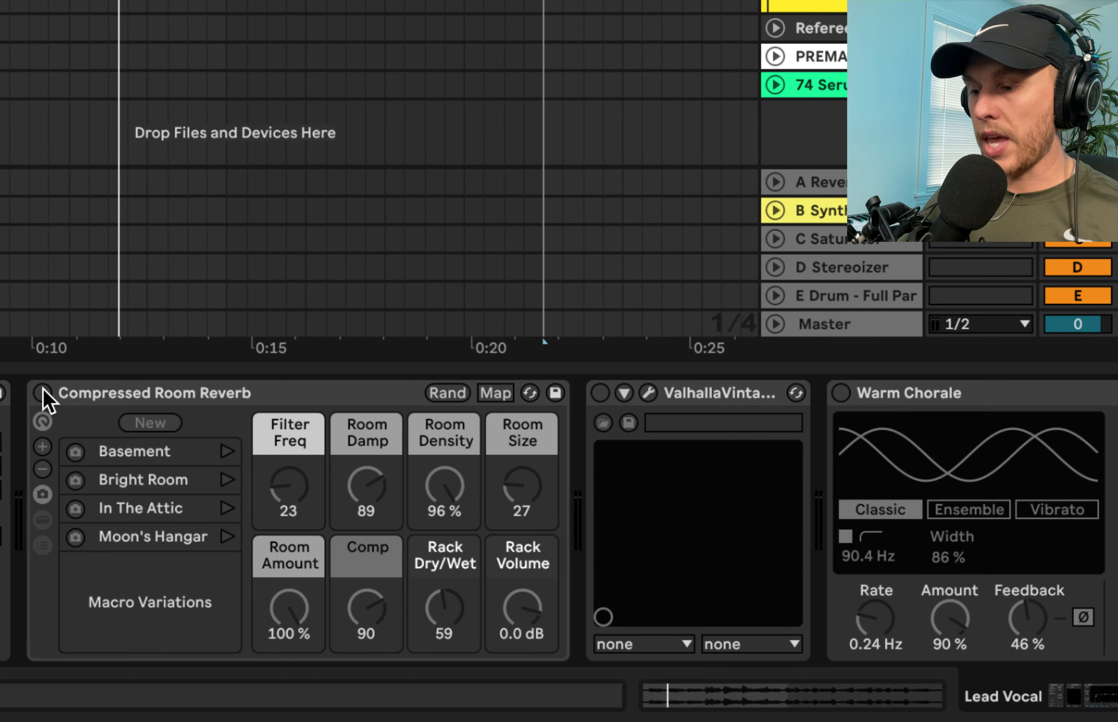
Step: Audition the vocal with Compressed Room Reverb on, and turn the reverb back off
click(53, 393)
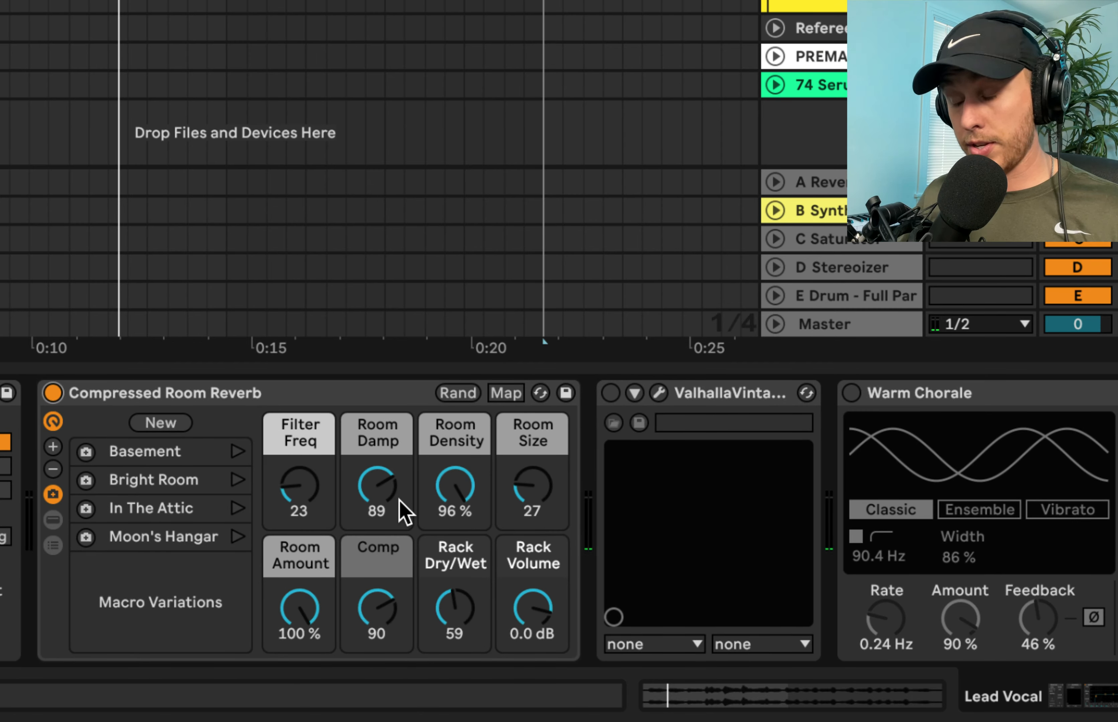
key(space)
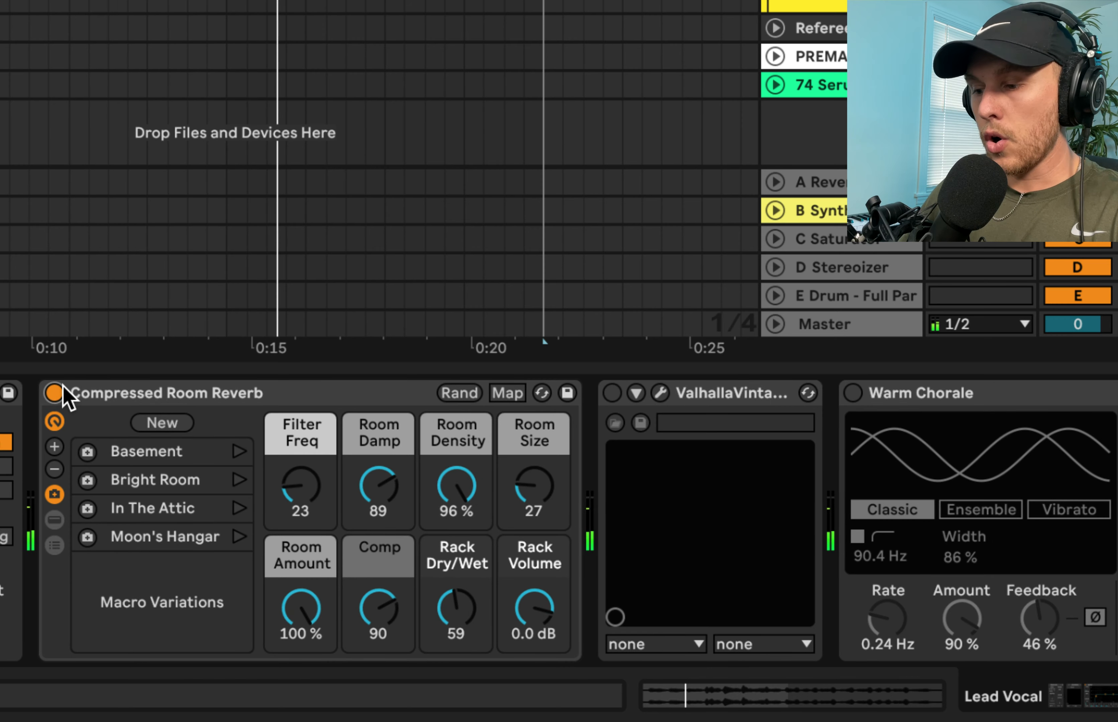
click(54, 393)
Step: Turn on the Valhalla reverb, play the vocal through it and close the plug-in window
click(612, 393)
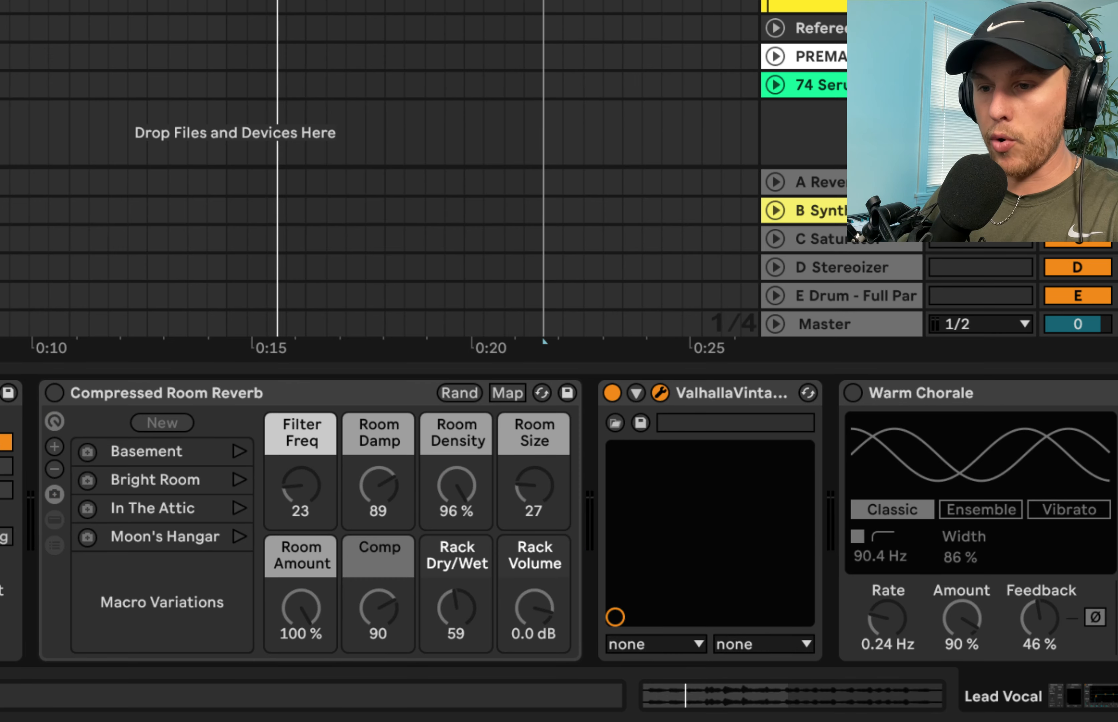
key(space)
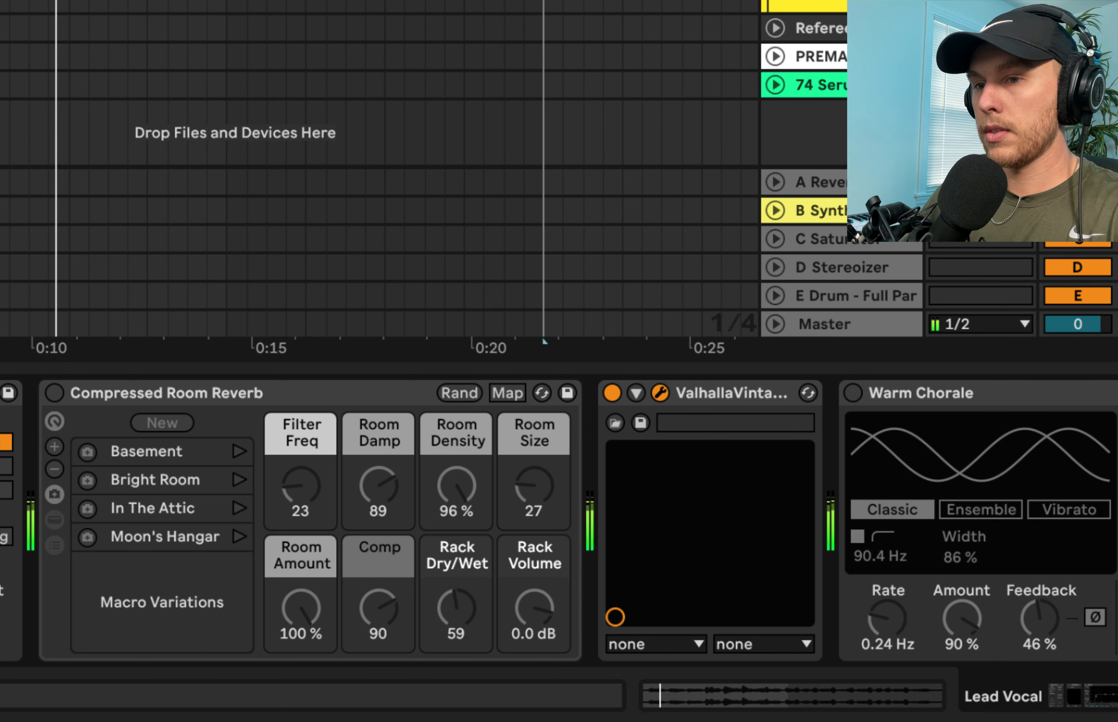
key(super+w)
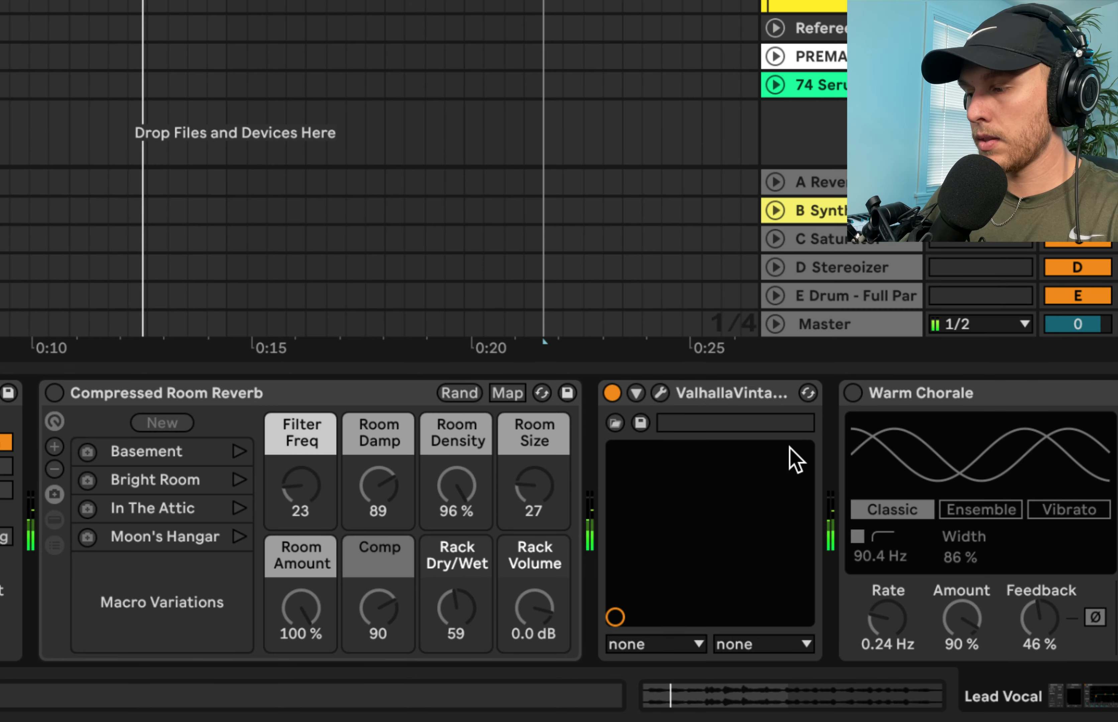
Step: Turn on Warm Chorale and play the vocal through the effects chain
click(854, 392)
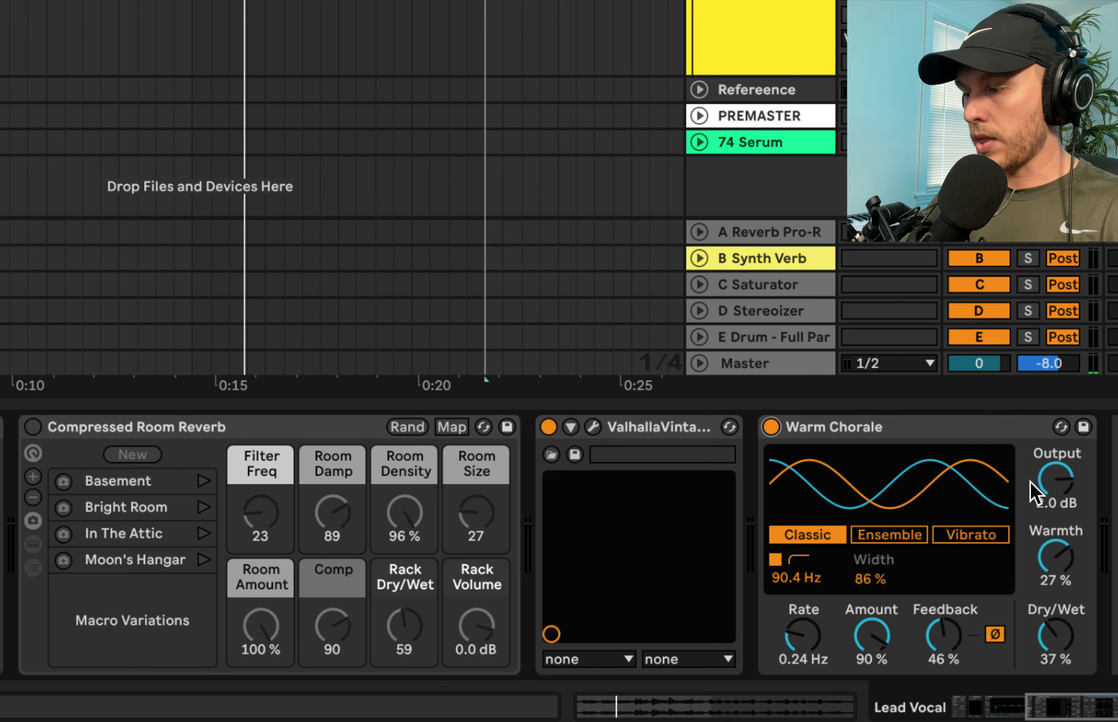
key(space)
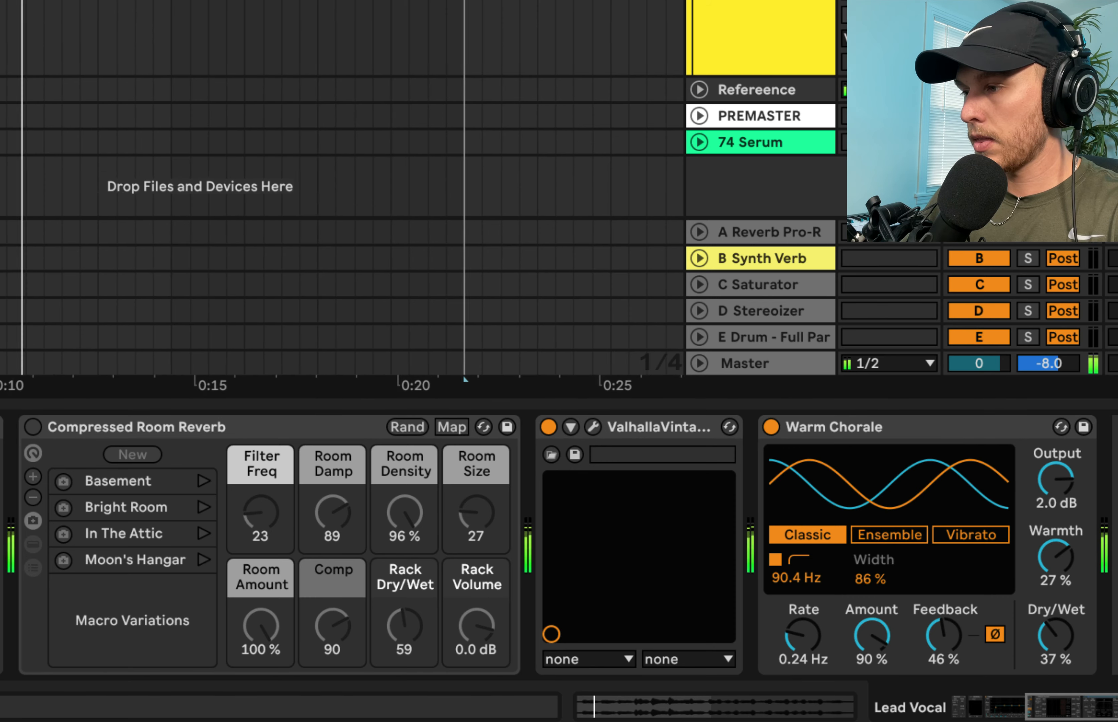
scroll(338, 188, left, 7)
key(minus)
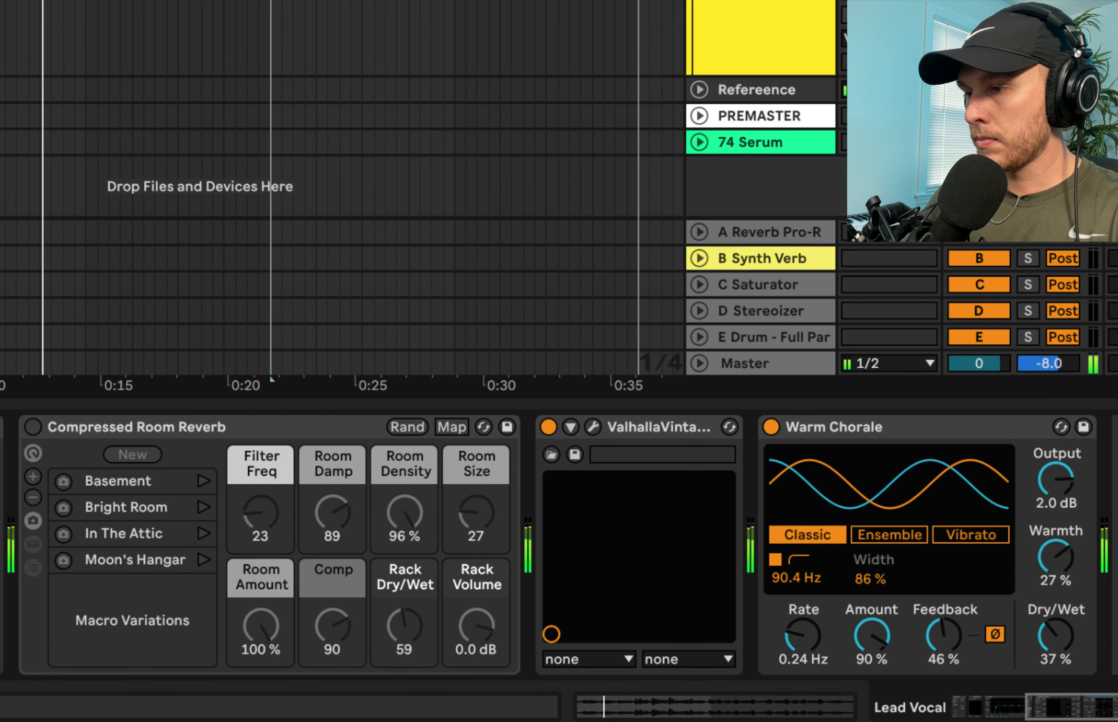
Step: Undo the last change to the Multiband Compression output gain
scroll(338, 188, up, 15)
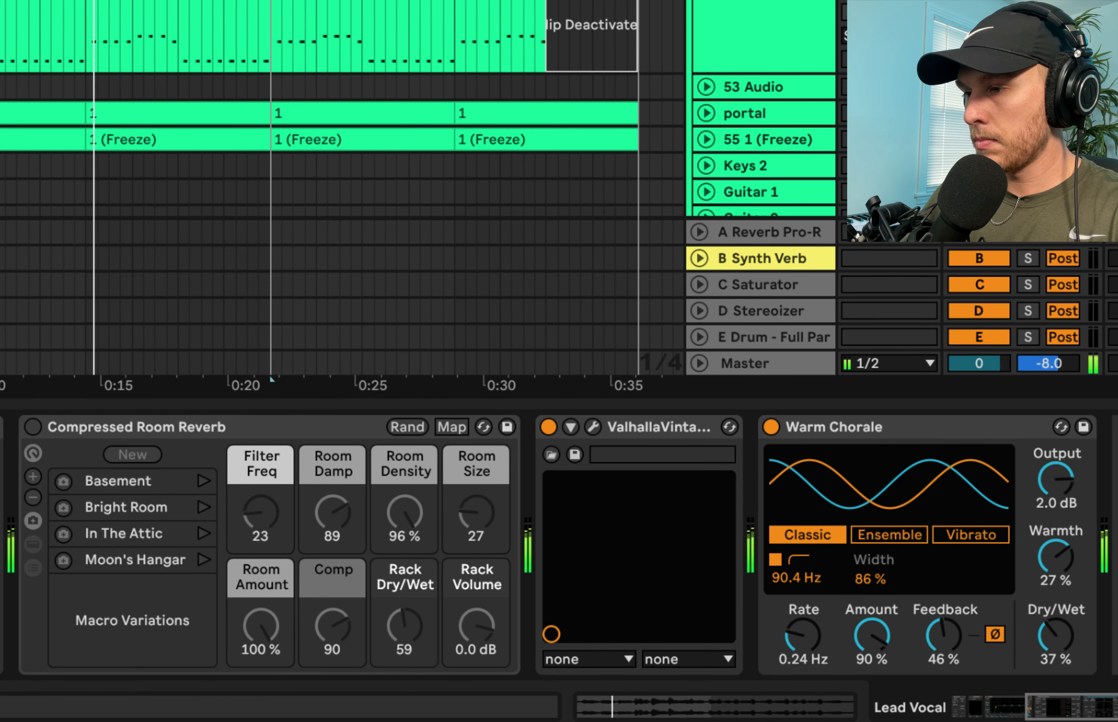
scroll(338, 188, down, 15)
scroll(338, 188, right, 8)
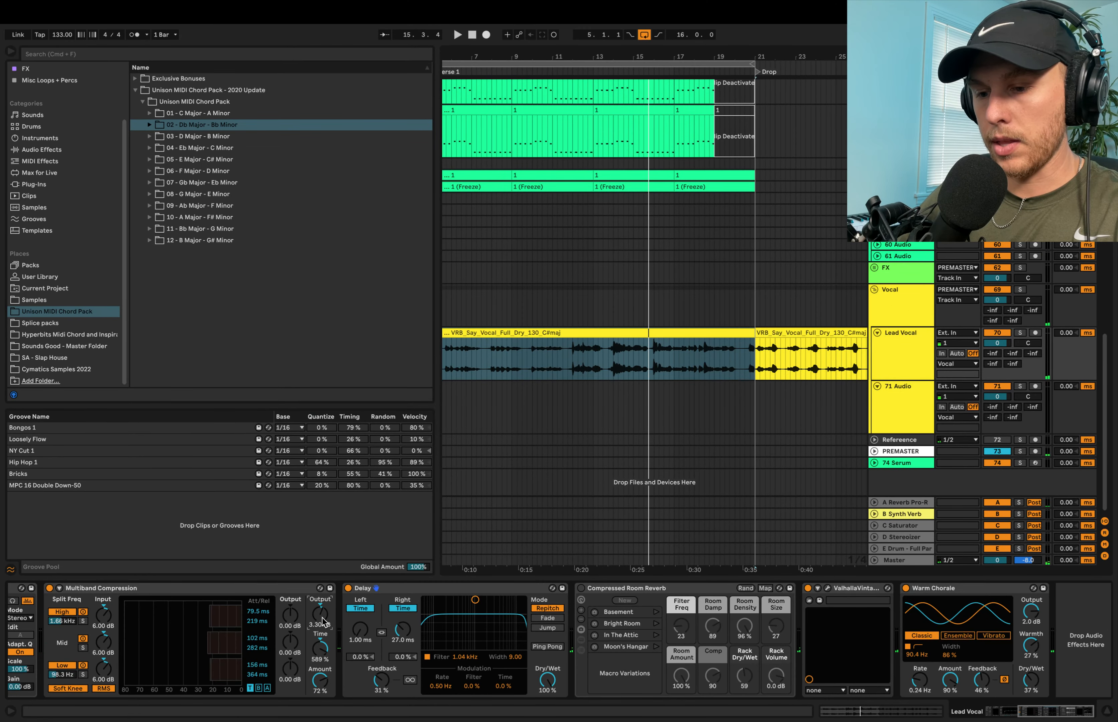
key(super+z)
Step: Inspect the Synths and Drums group tracks and start playback from bar 13 in Verse 1
scroll(627, 361, up, 10)
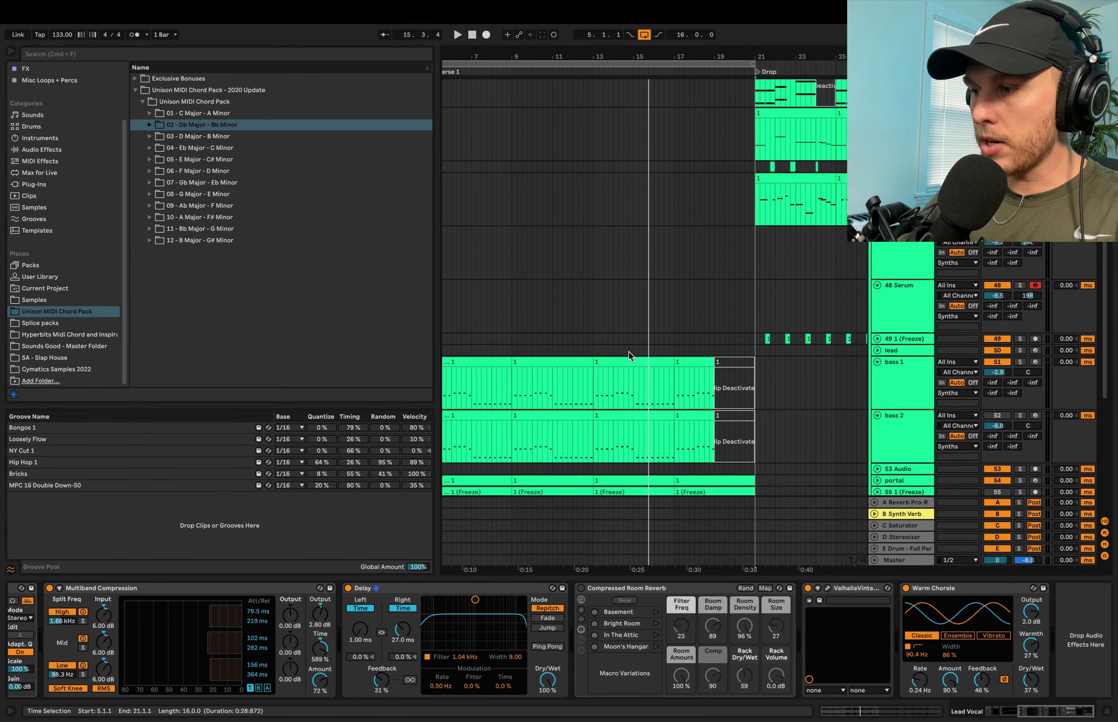
scroll(628, 351, up, 6)
click(902, 181)
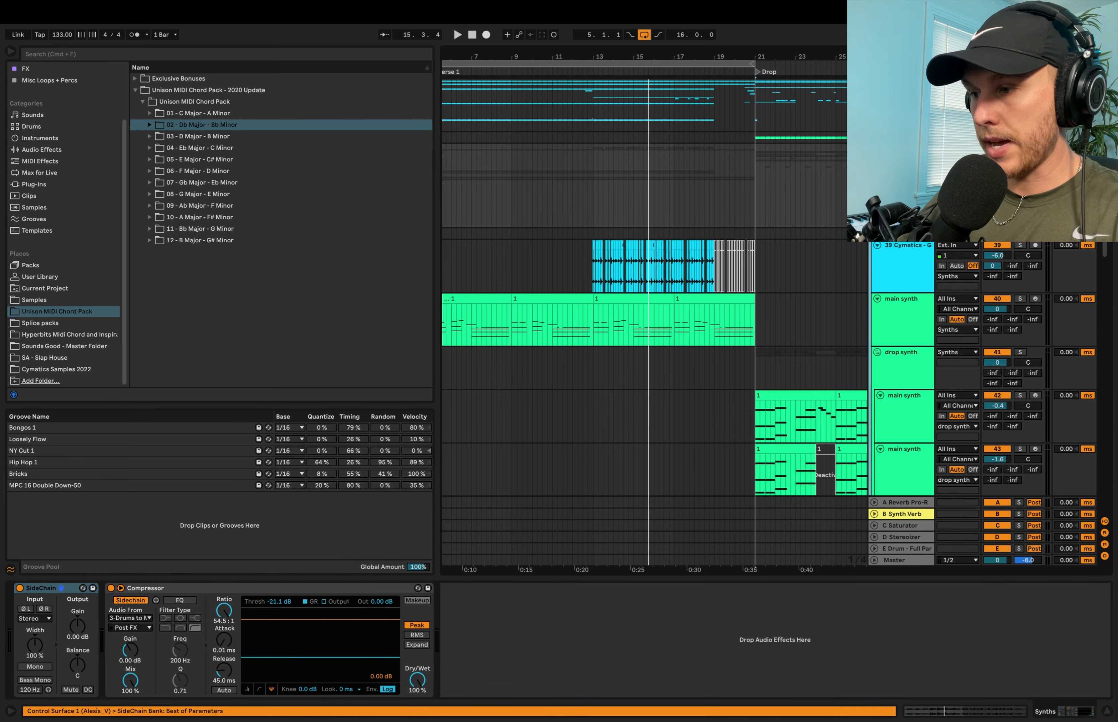
click(705, 273)
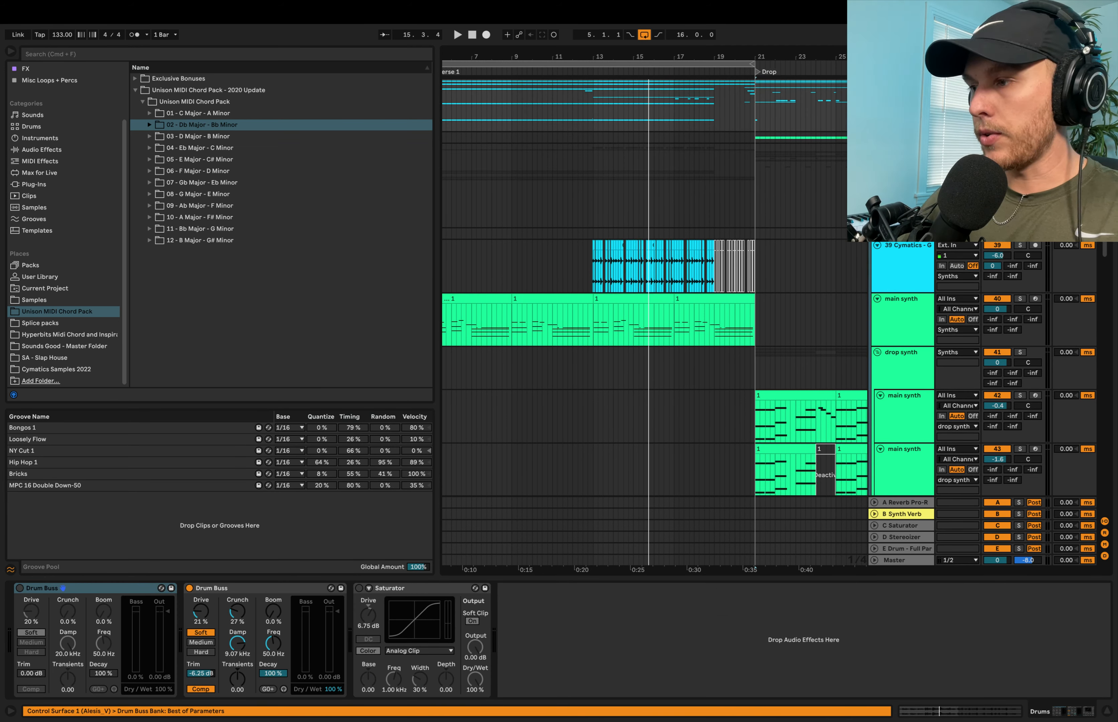
click(588, 185)
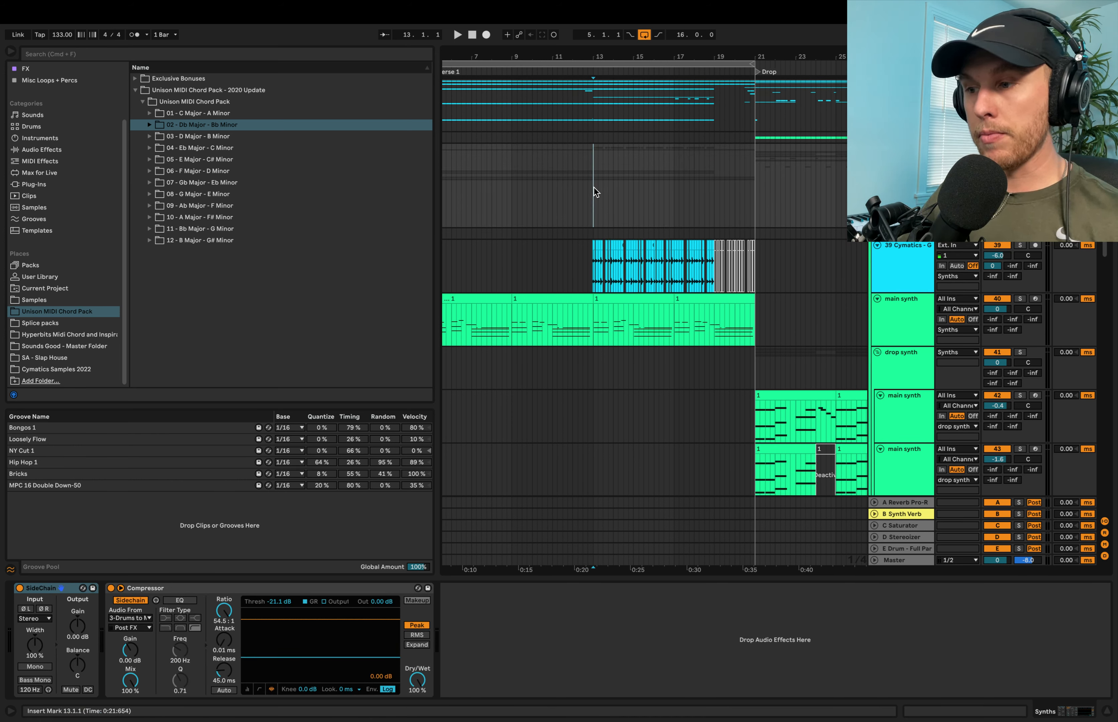
key(space)
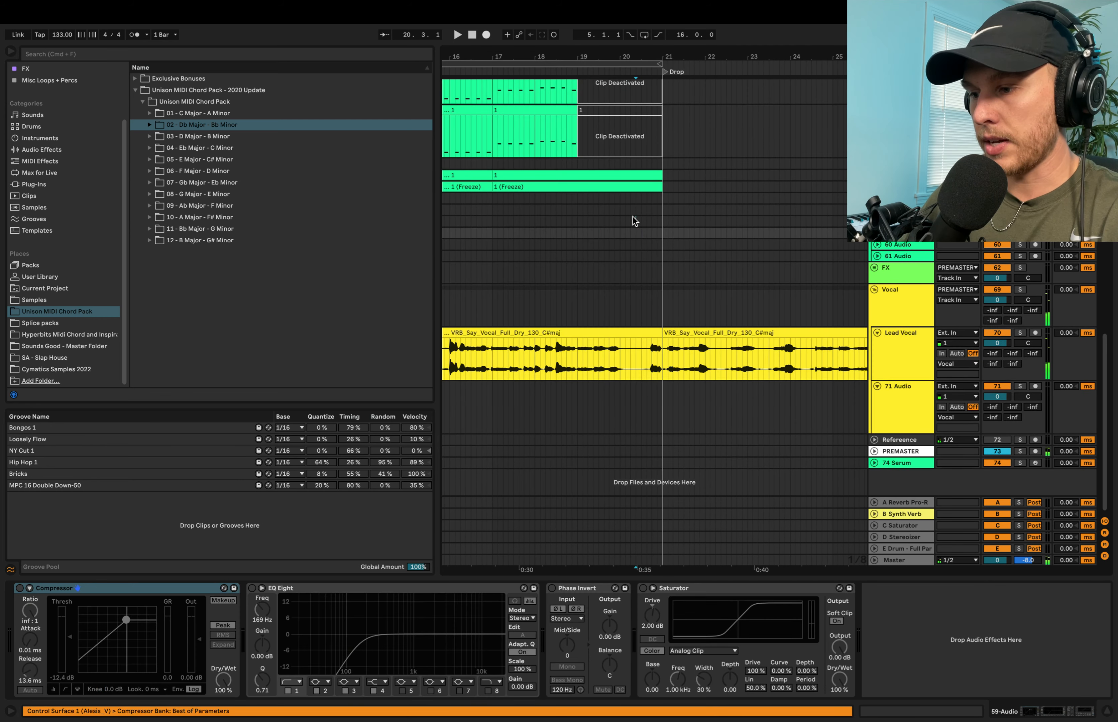
Step: Play the arrangement from bar 20, just before the drop, and select the Lead Vocal track
click(634, 219)
key(space)
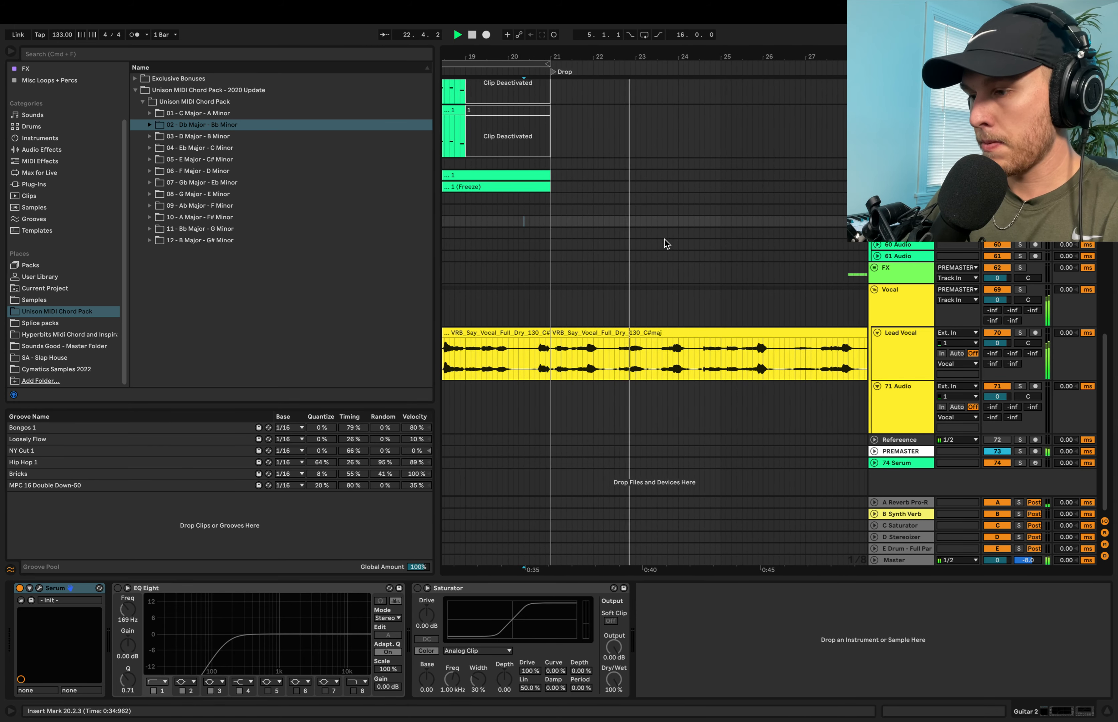
click(899, 359)
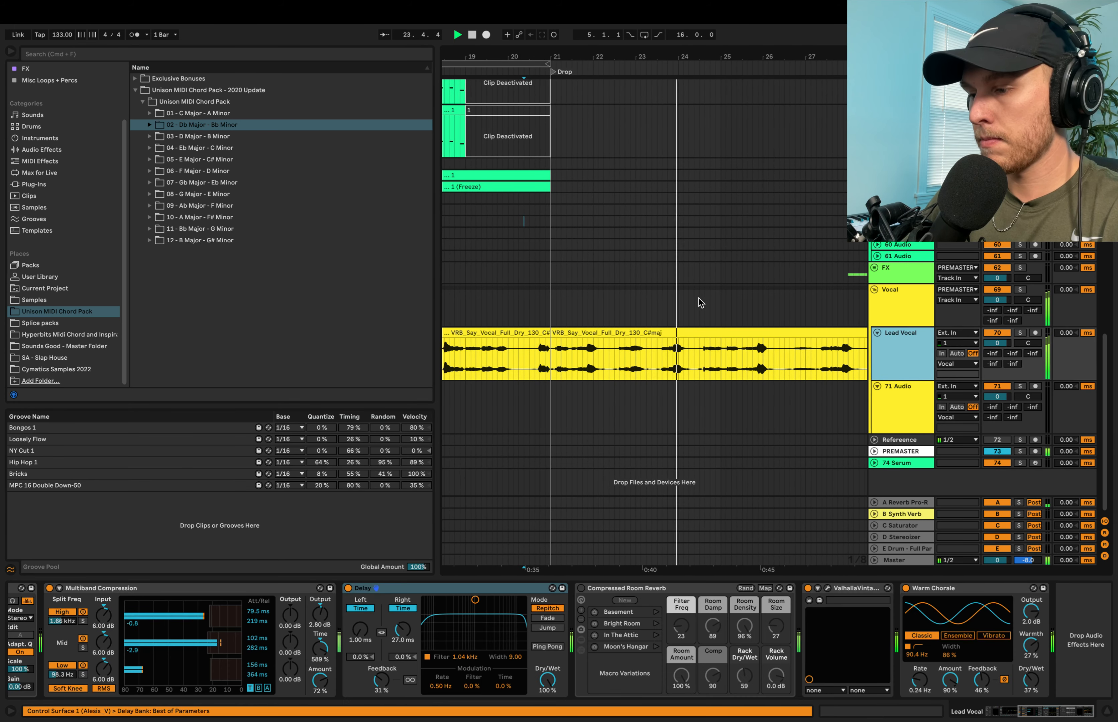
Step: Examine how the Lead Vocal clip lines up with the synth tracks through the drop during playback
scroll(723, 285, right, 3)
scroll(723, 285, down, 3)
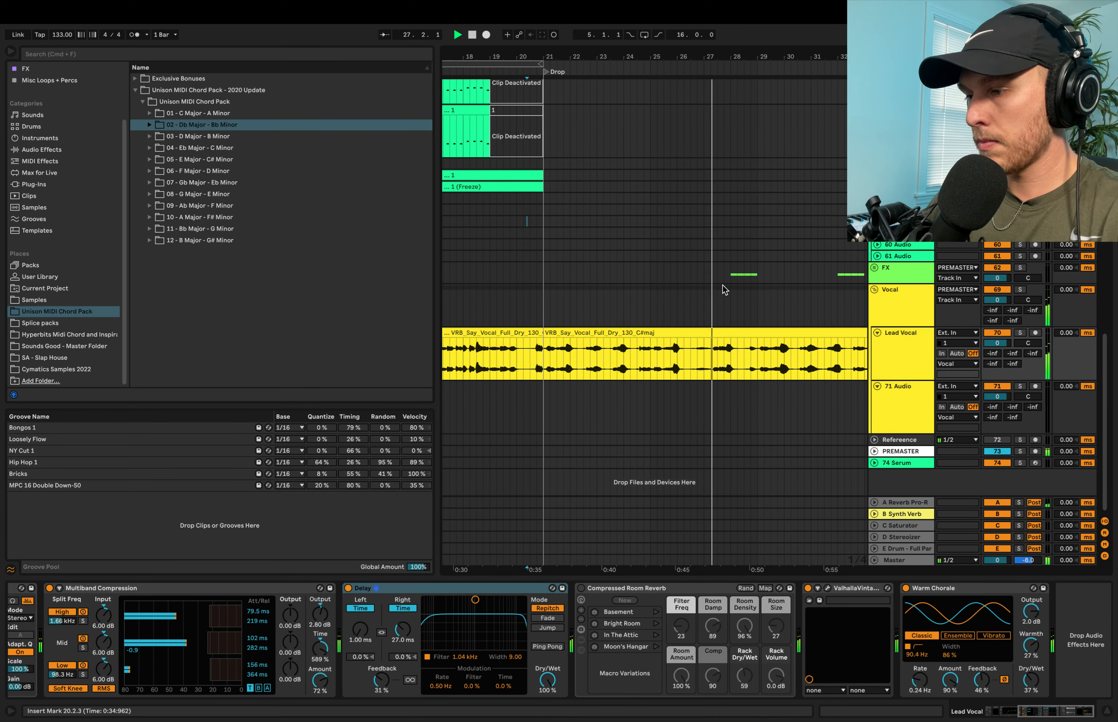
scroll(723, 285, down, 5)
scroll(722, 285, left, 2)
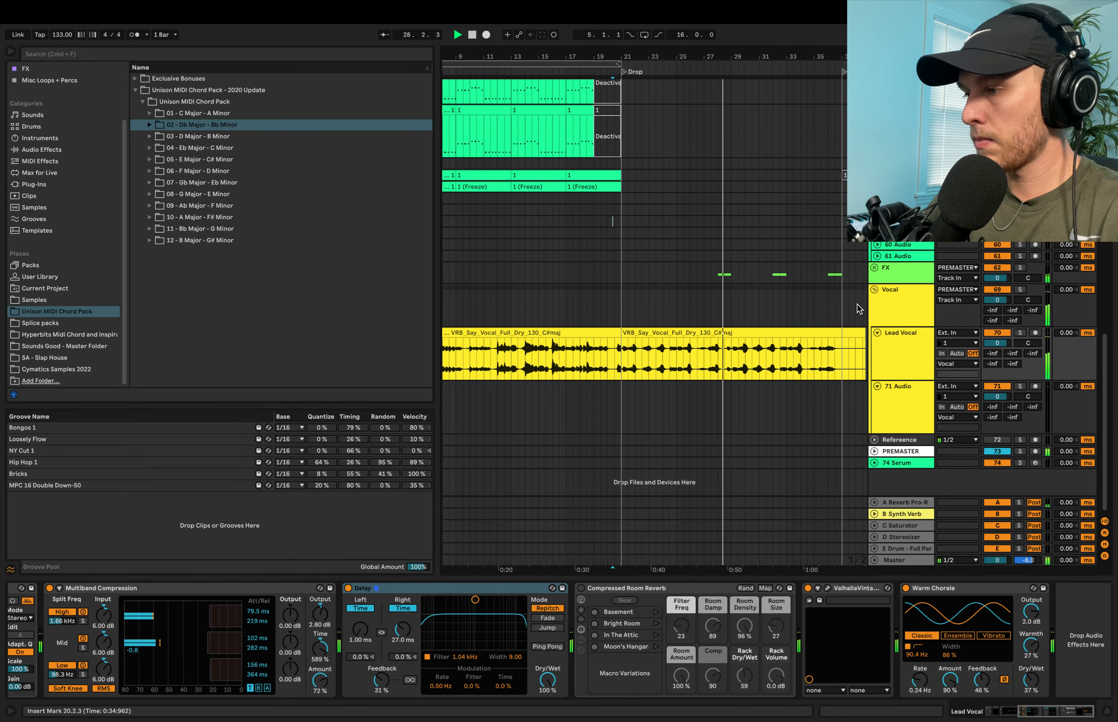
scroll(797, 270, up, 4)
scroll(796, 270, up, 12)
scroll(796, 270, down, 14)
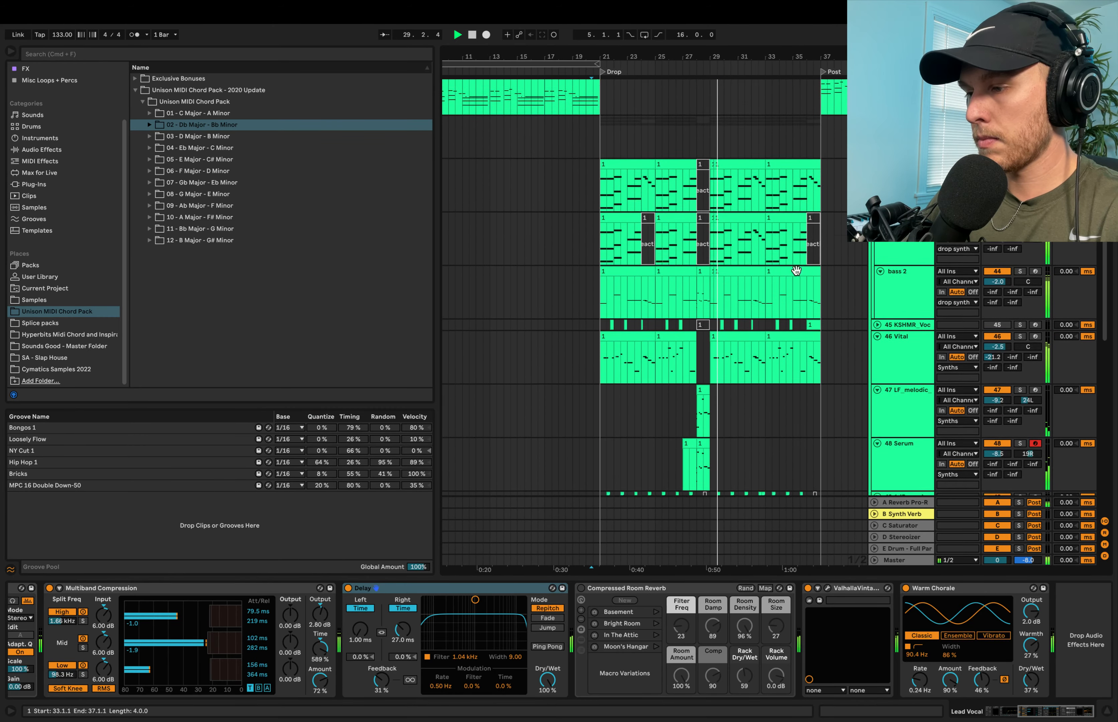
scroll(797, 270, left, 5)
scroll(796, 270, right, 4)
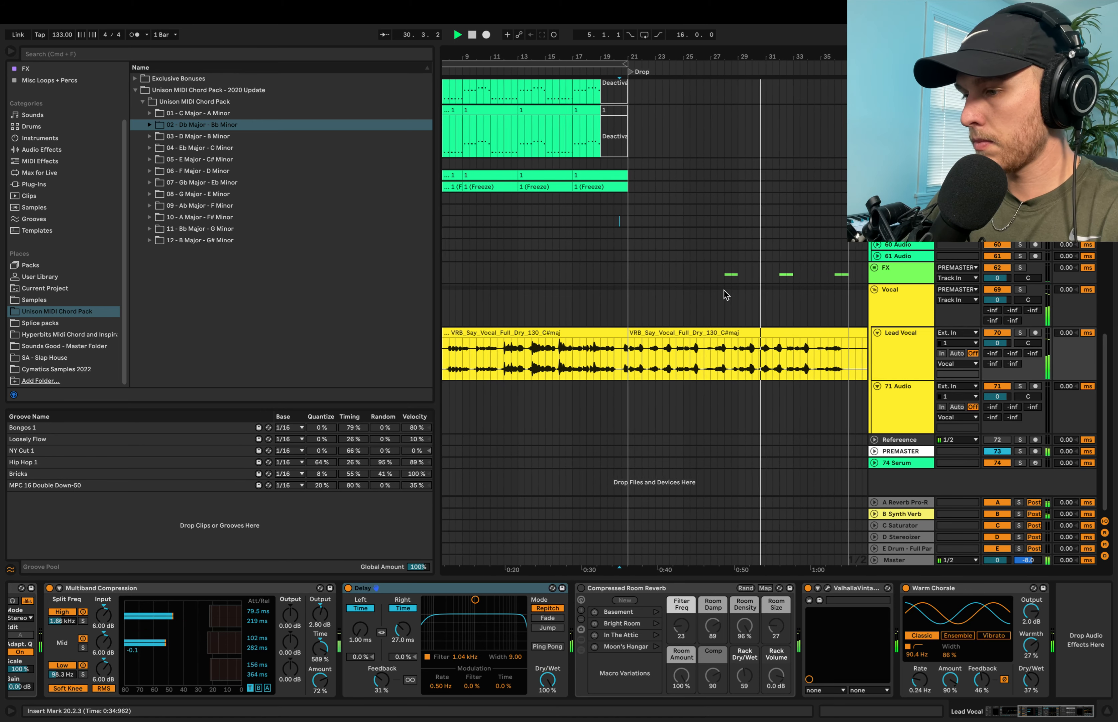
Step: Trim the drop vocal clip to end at bar 37 and copy the Verse 1 vocal clip to bar 41
scroll(730, 295, down, 3)
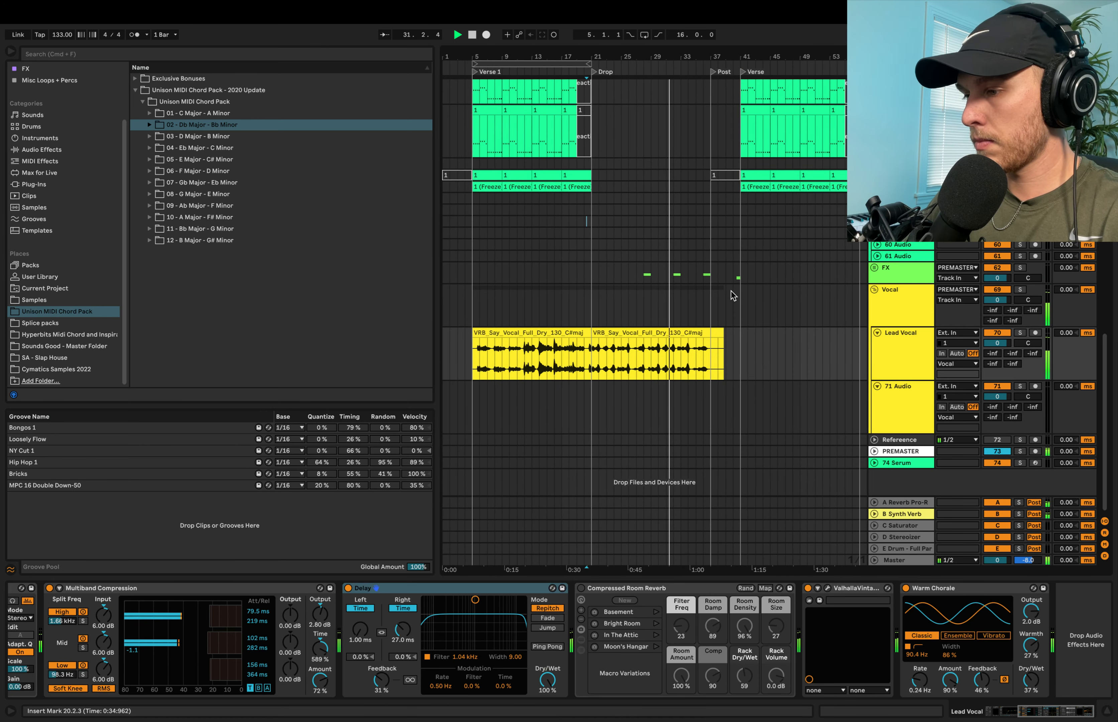
click(714, 335)
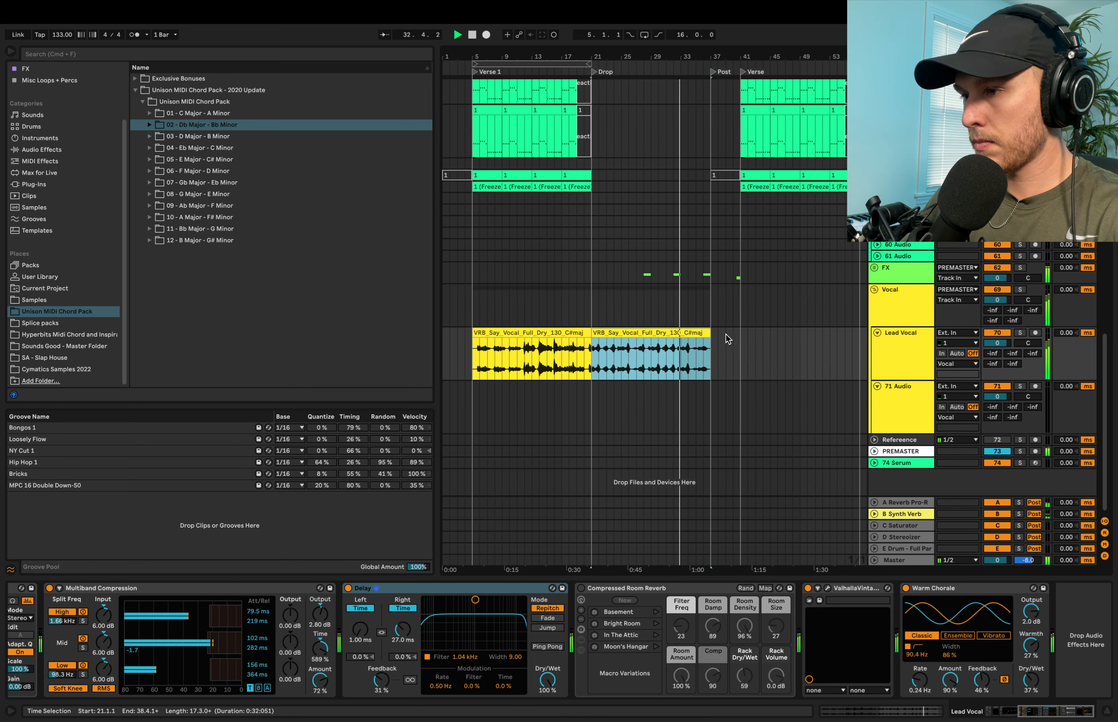
click(536, 330)
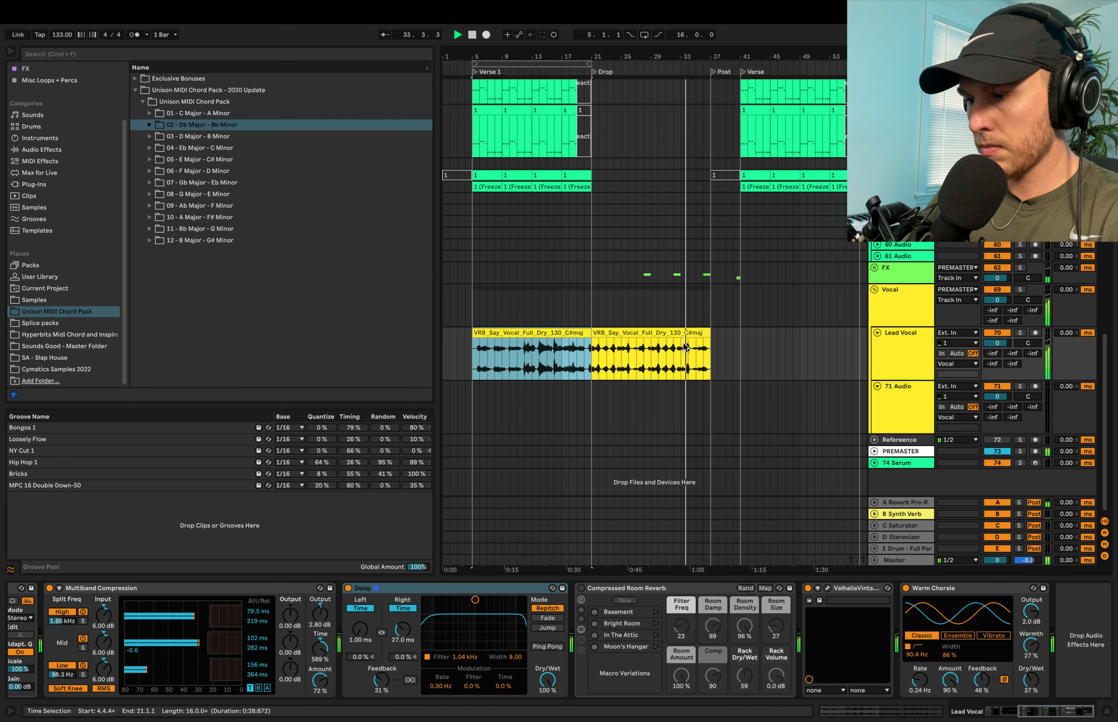
click(739, 344)
key(super+v)
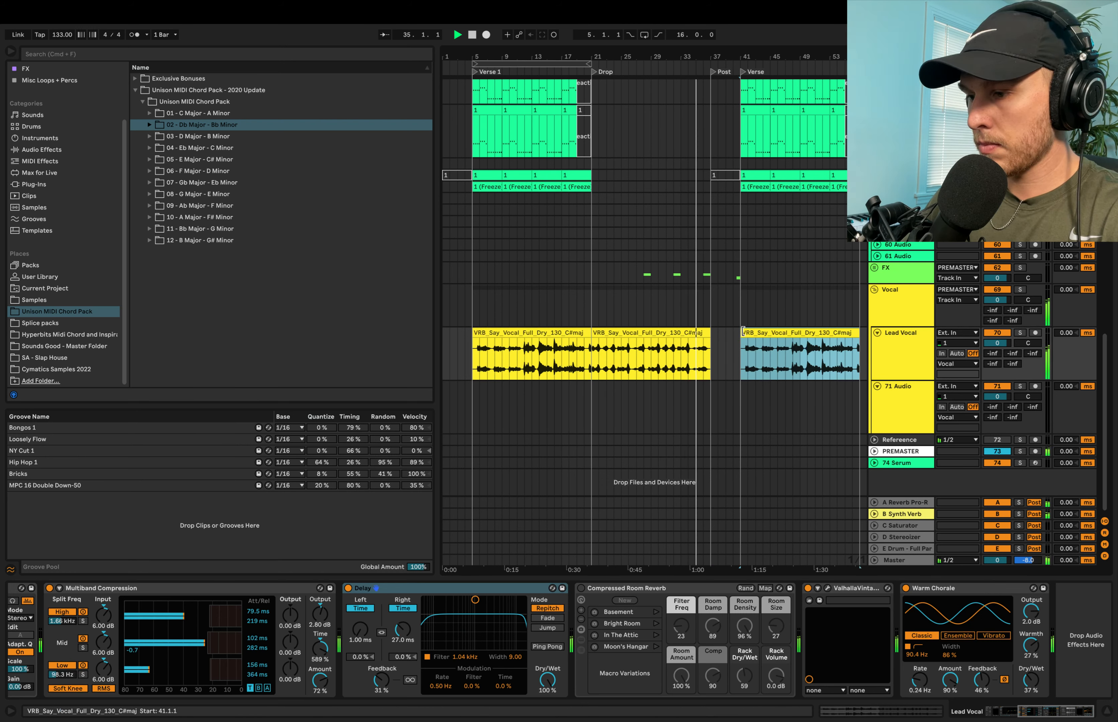
Step: Copy bars 33 to 37 of the drop vocal to bar 1 of the Lead Vocal track
scroll(658, 361, up, 5)
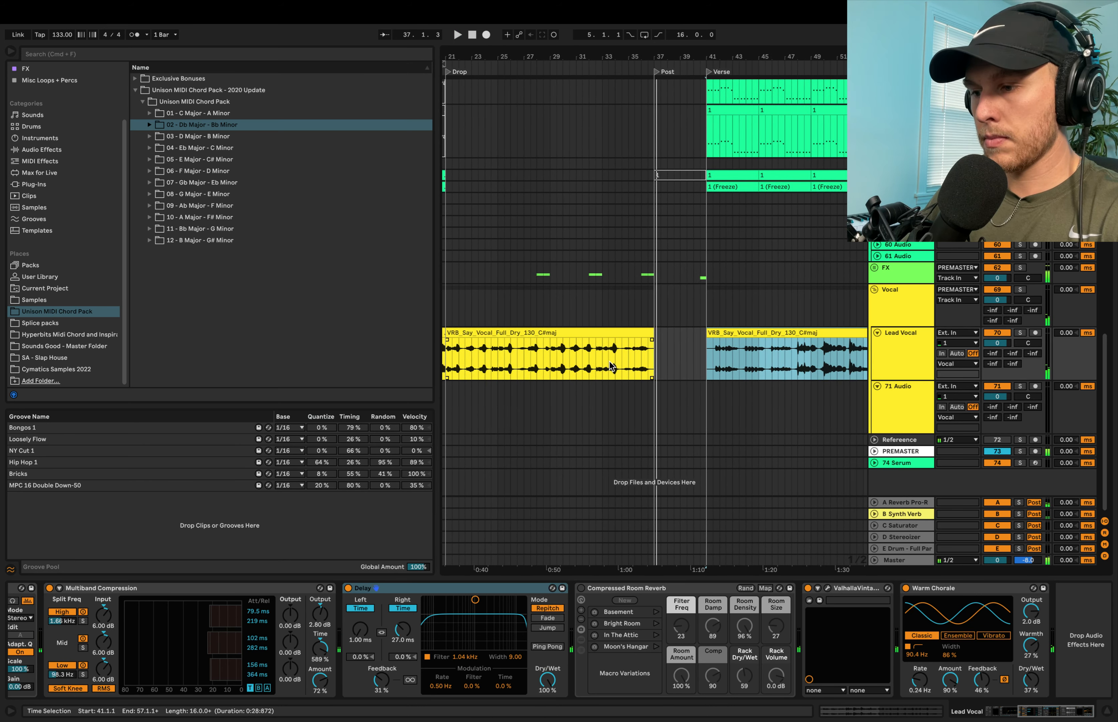
drag(603, 361, 639, 366)
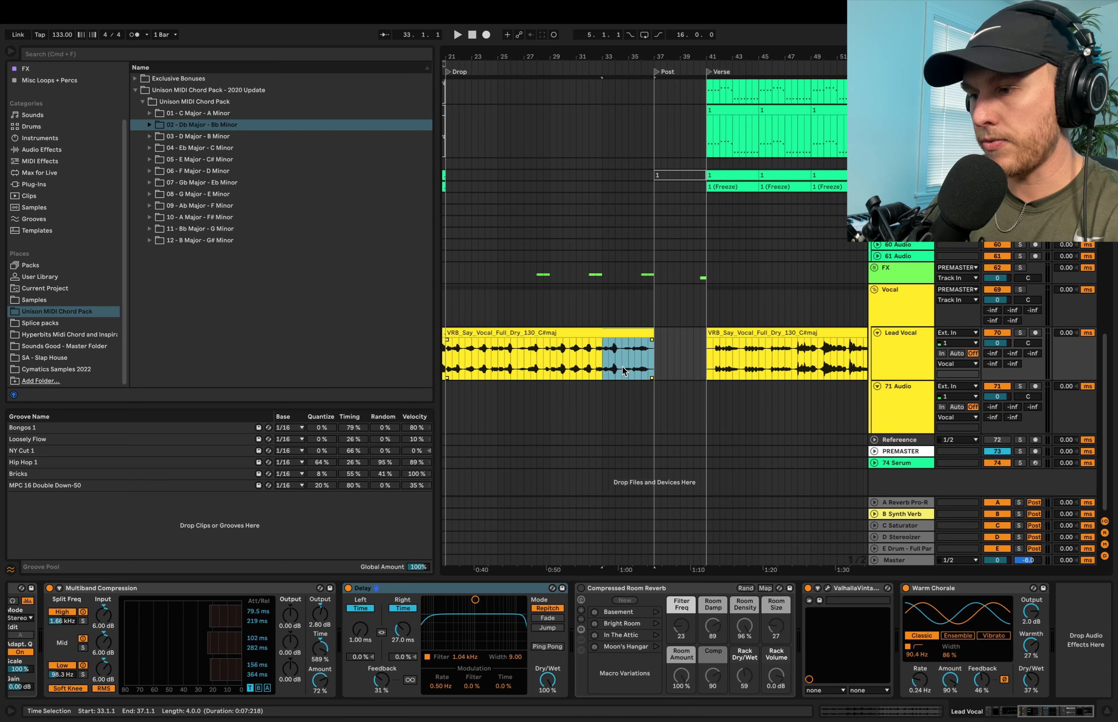
scroll(623, 370, left, 10)
click(444, 355)
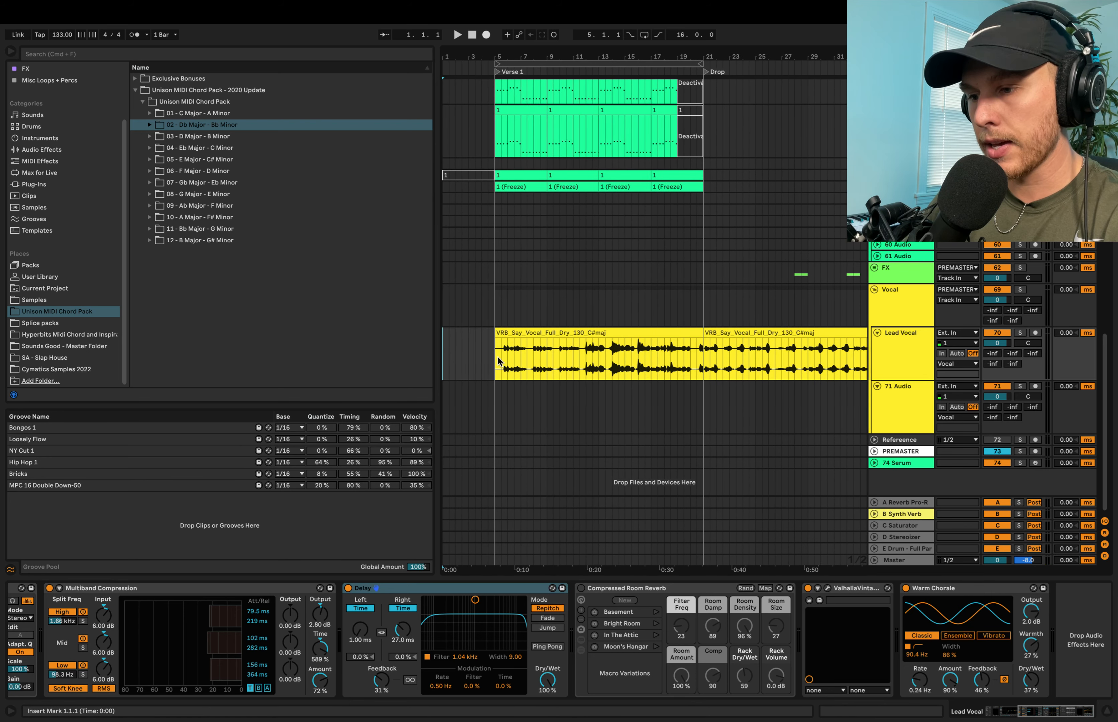
key(super+v)
Step: Search the effects for "telephone" and add the Telephone Vocal preset at the end of the Lead Vocal chain
click(900, 365)
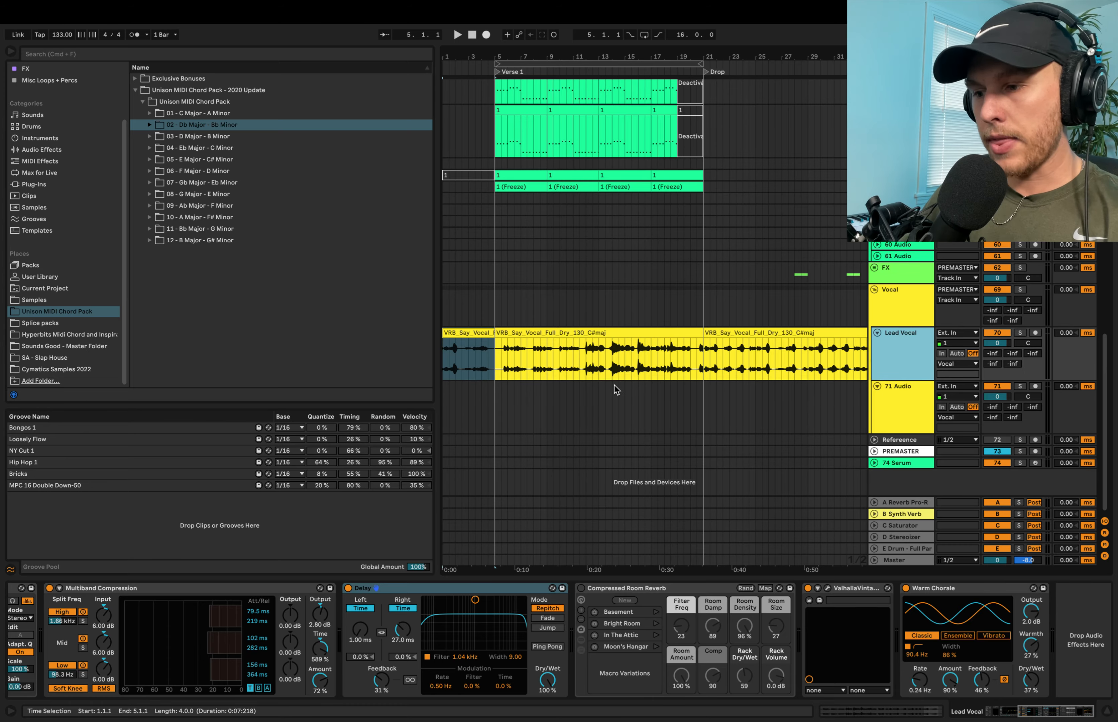
click(42, 150)
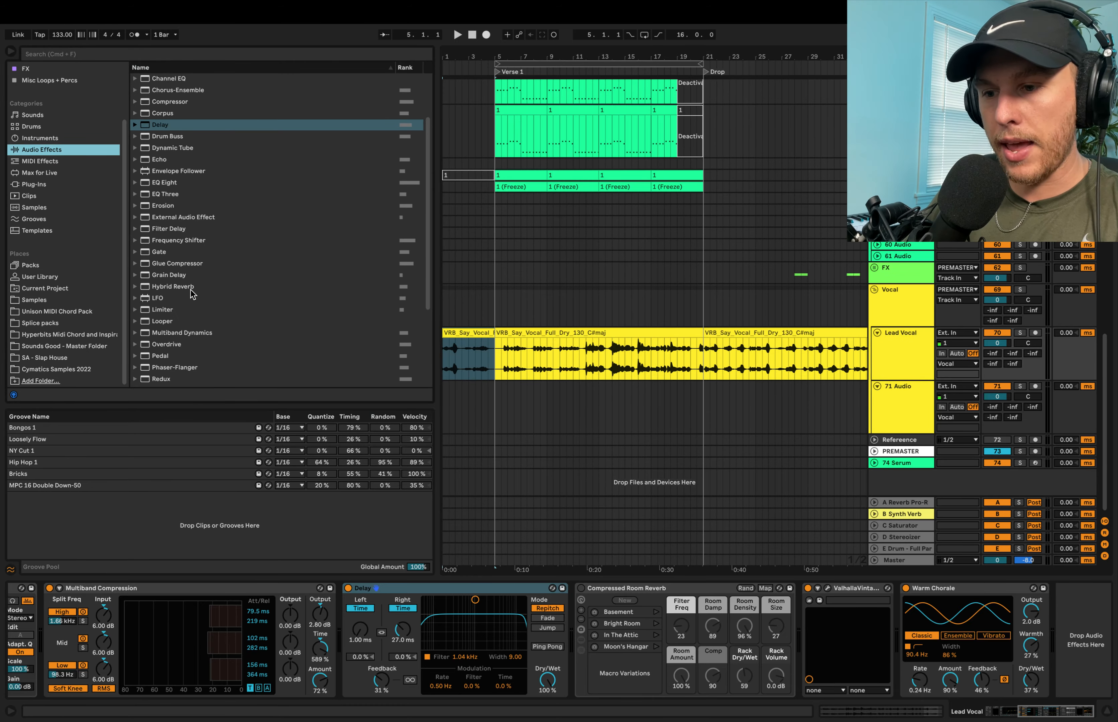
scroll(192, 294, down, 3)
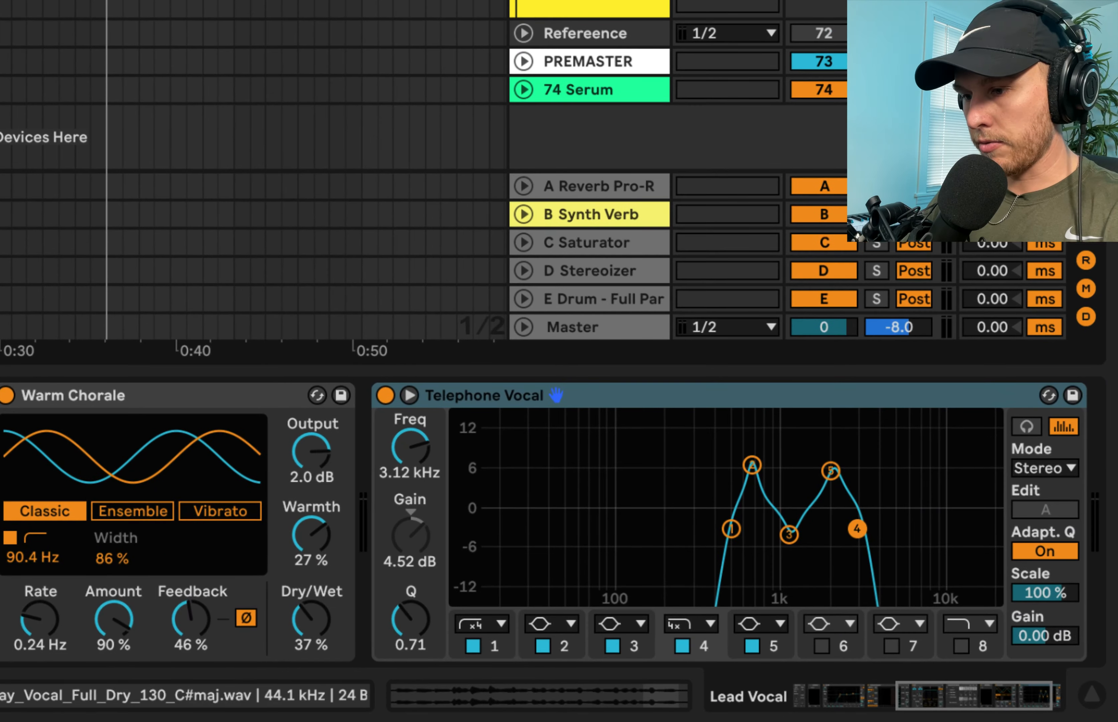
Step: Audition the vocal through Telephone Vocal and automate the device to be on only from bar 1 to bar 5
key(space)
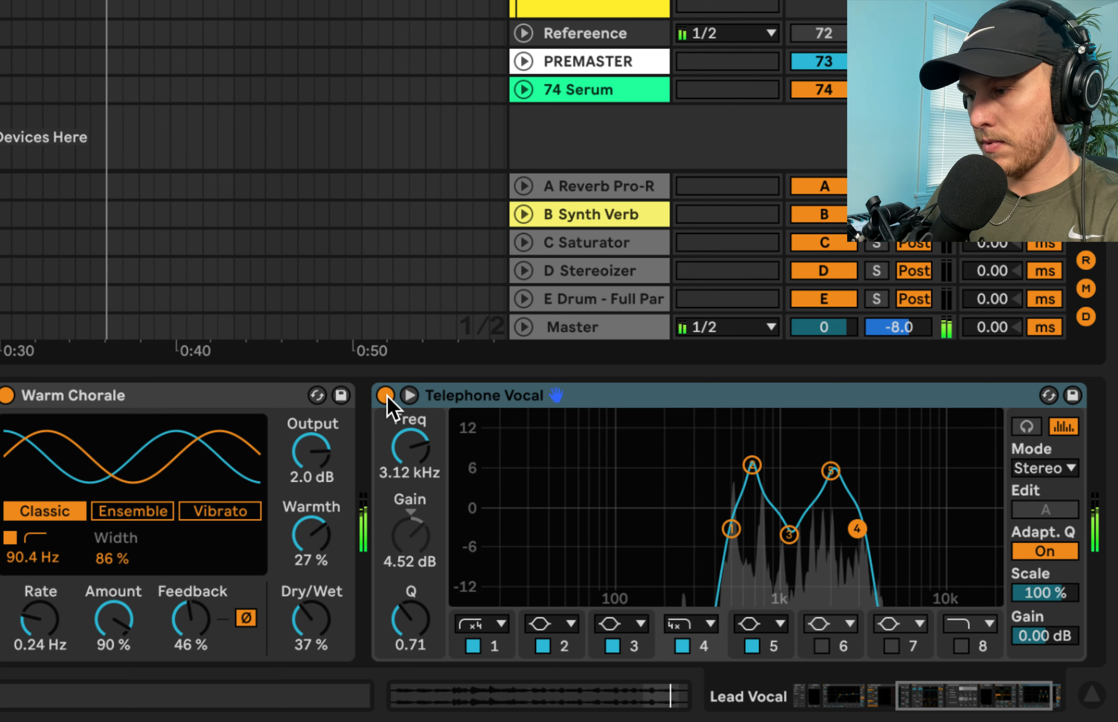
key(space)
click(764, 403)
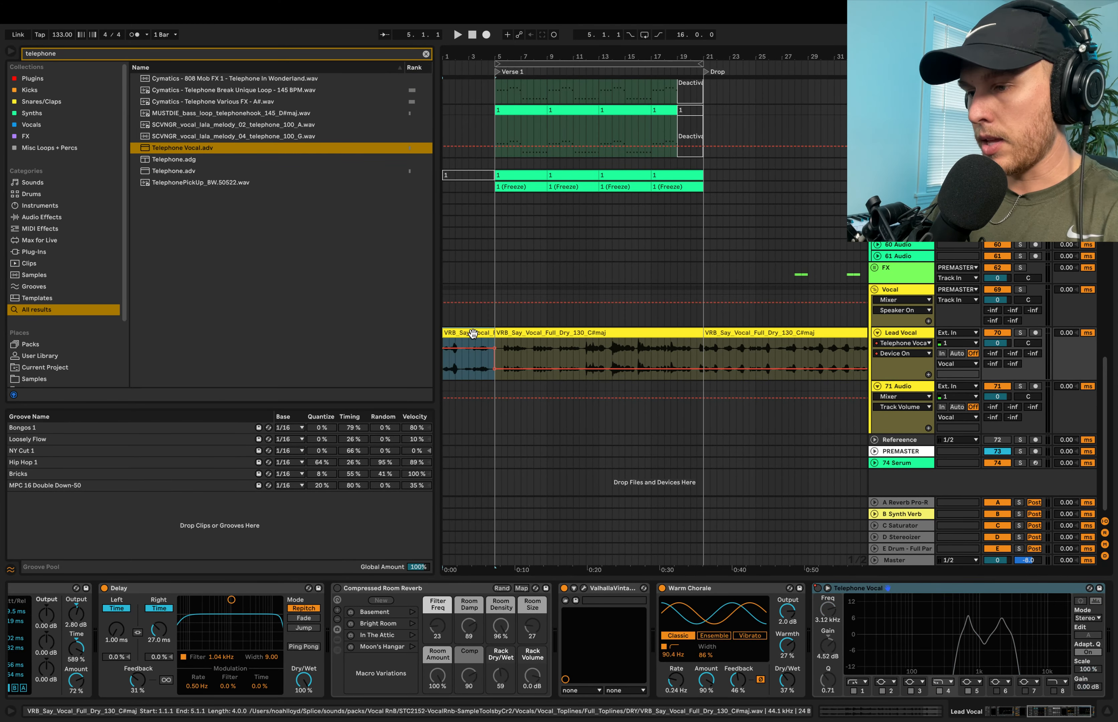
Step: Paste the intro vocal clip with its Telephone Vocal automation at bar 37 and play from bar 33
scroll(472, 333, right, 10)
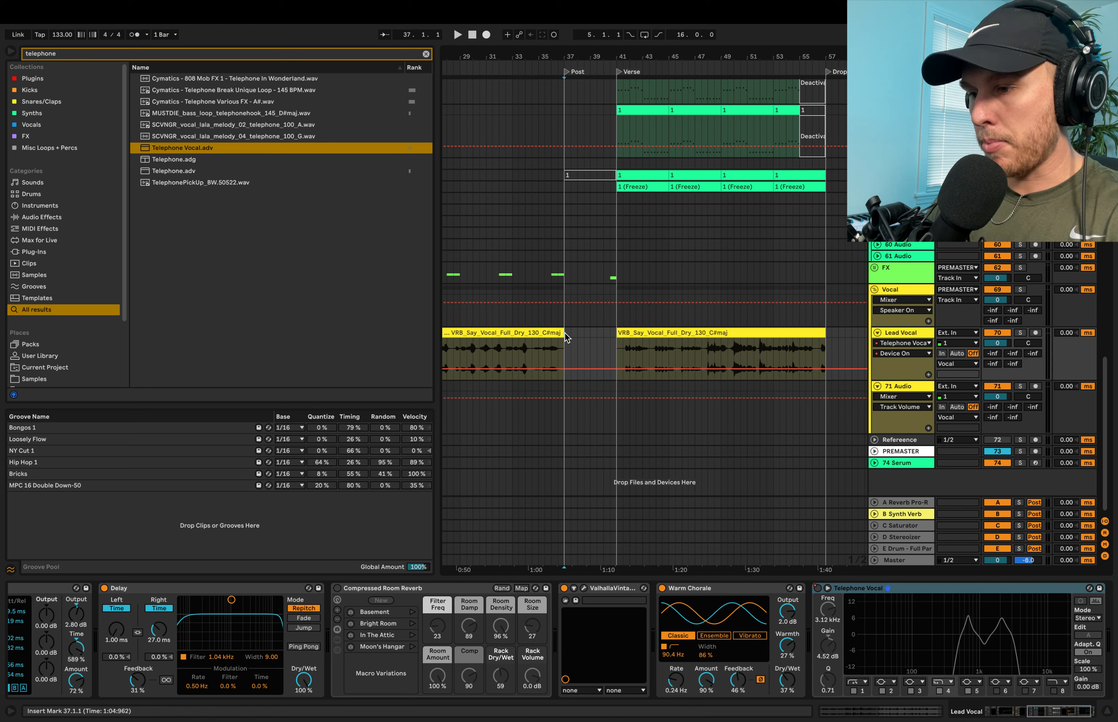
key(super+v)
click(538, 334)
click(505, 349)
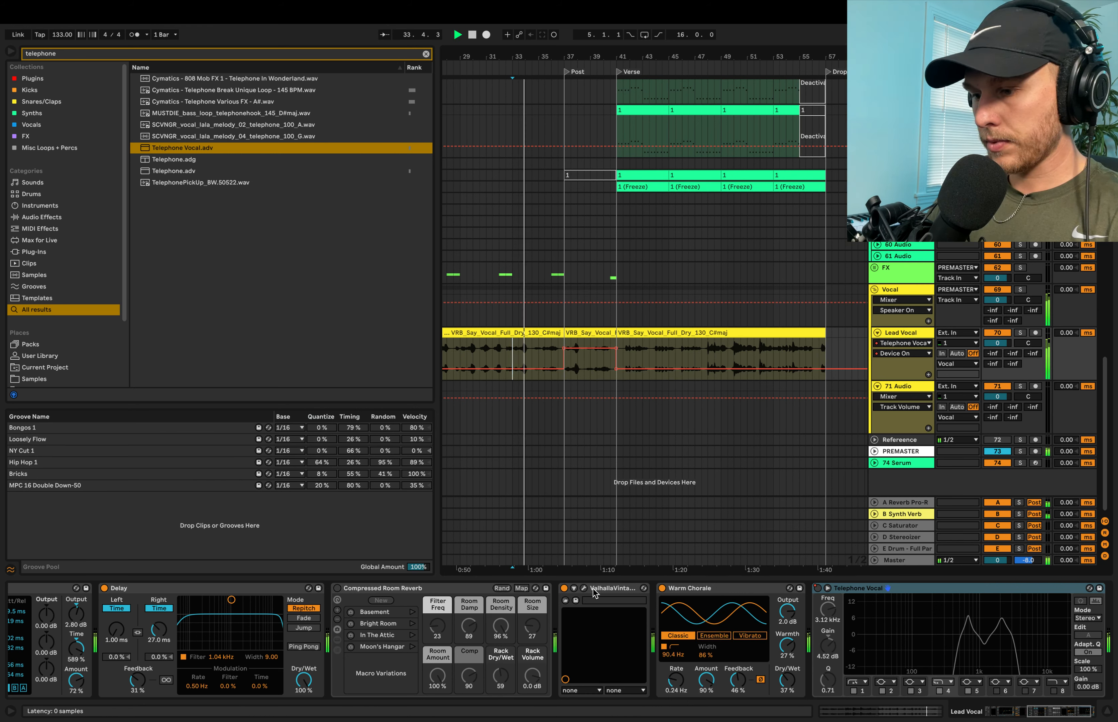
Step: Turn on Compressed Room Reverb, set its Comp to 110 and switch ValhallaVintageVerb back on
click(442, 594)
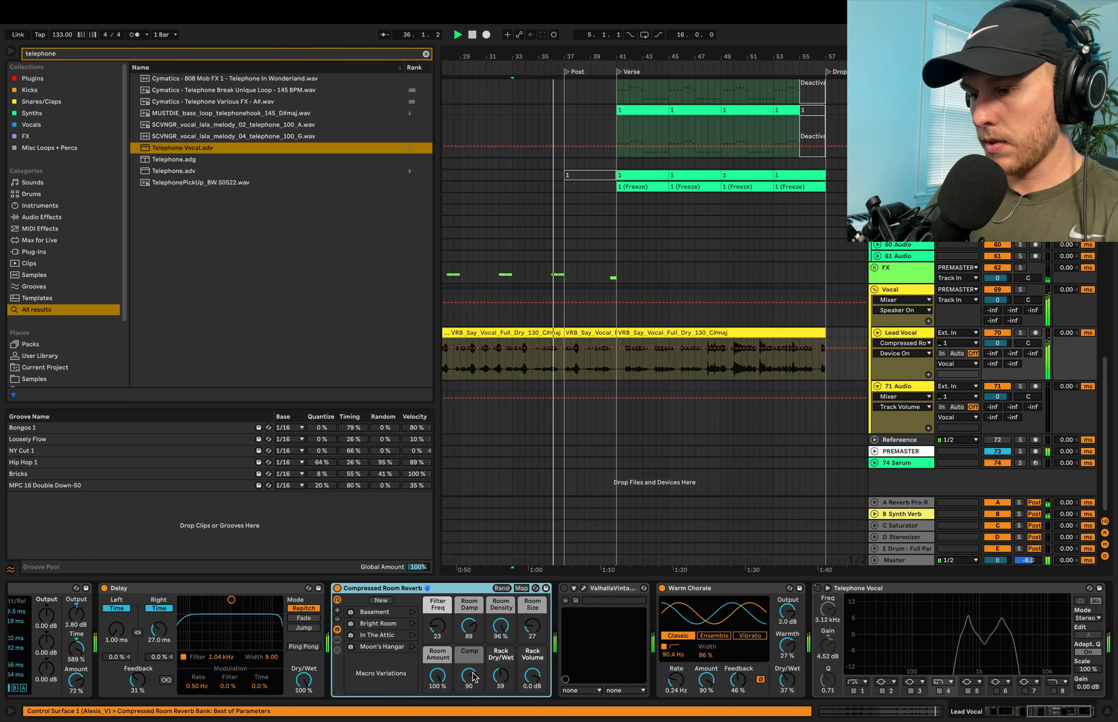
drag(473, 677, 473, 670)
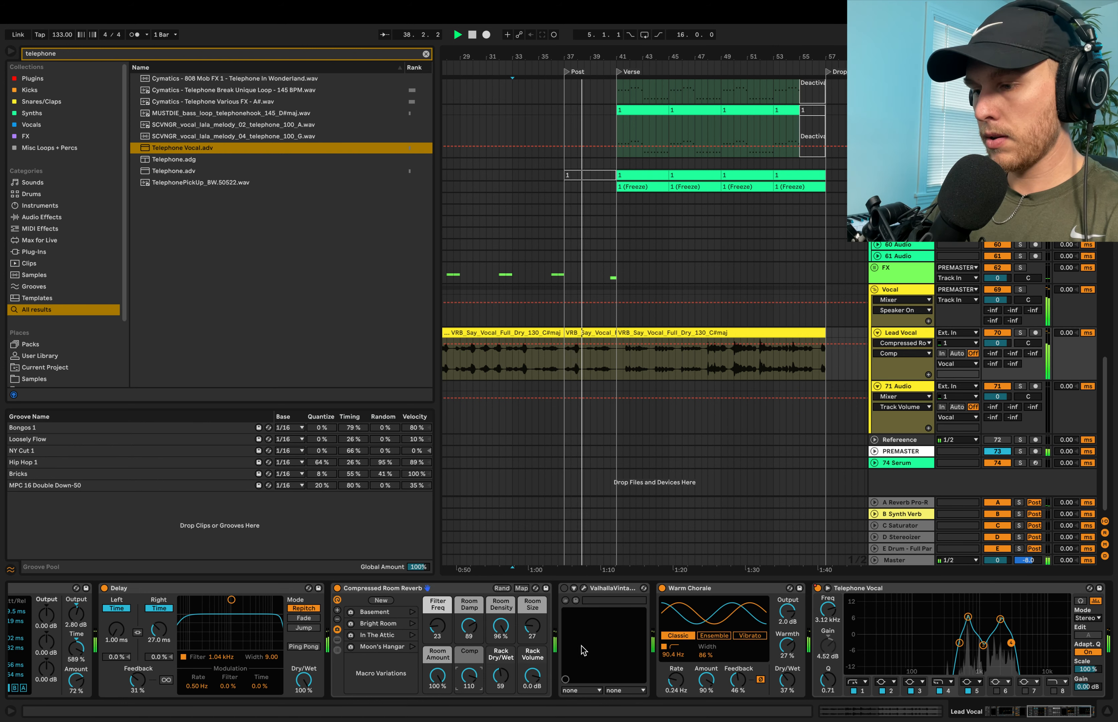
click(564, 588)
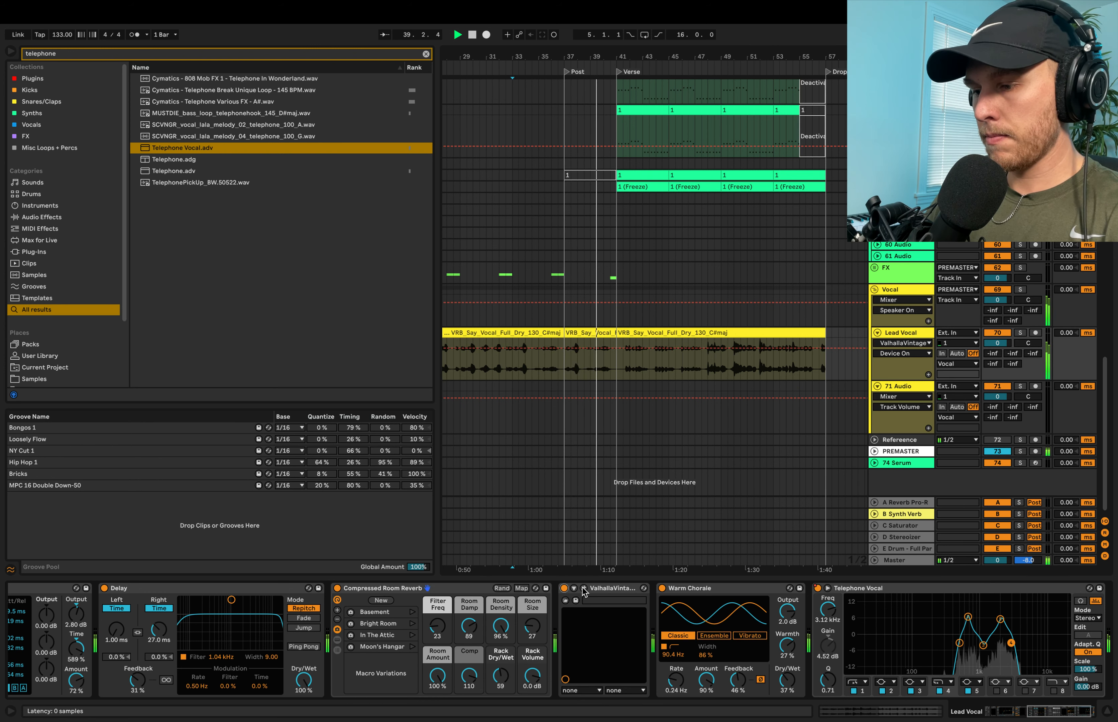
Step: Set the ValhallaVintageVerb decay to 1.38 s and close the plug-in window
click(583, 589)
drag(215, 202, 213, 194)
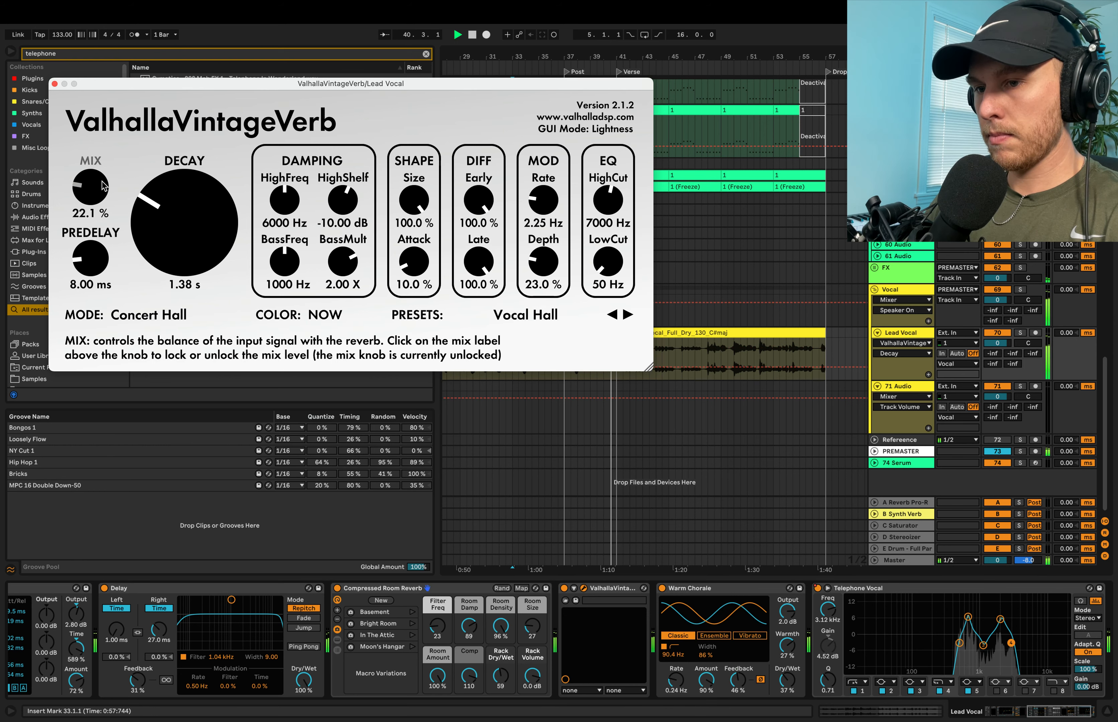
click(55, 83)
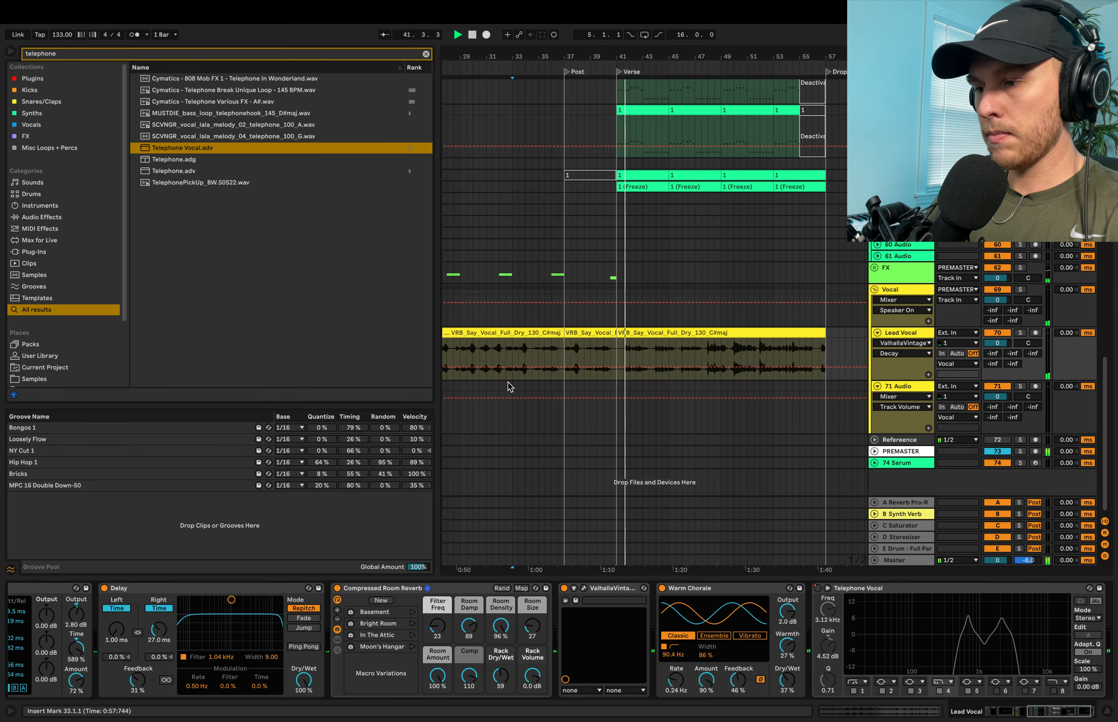
Step: Set the ValhallaVintageVerb decay to 0.80 s and the Compressed Room Reverb's Rack Dry/Wet to 57
click(583, 589)
drag(195, 217, 194, 225)
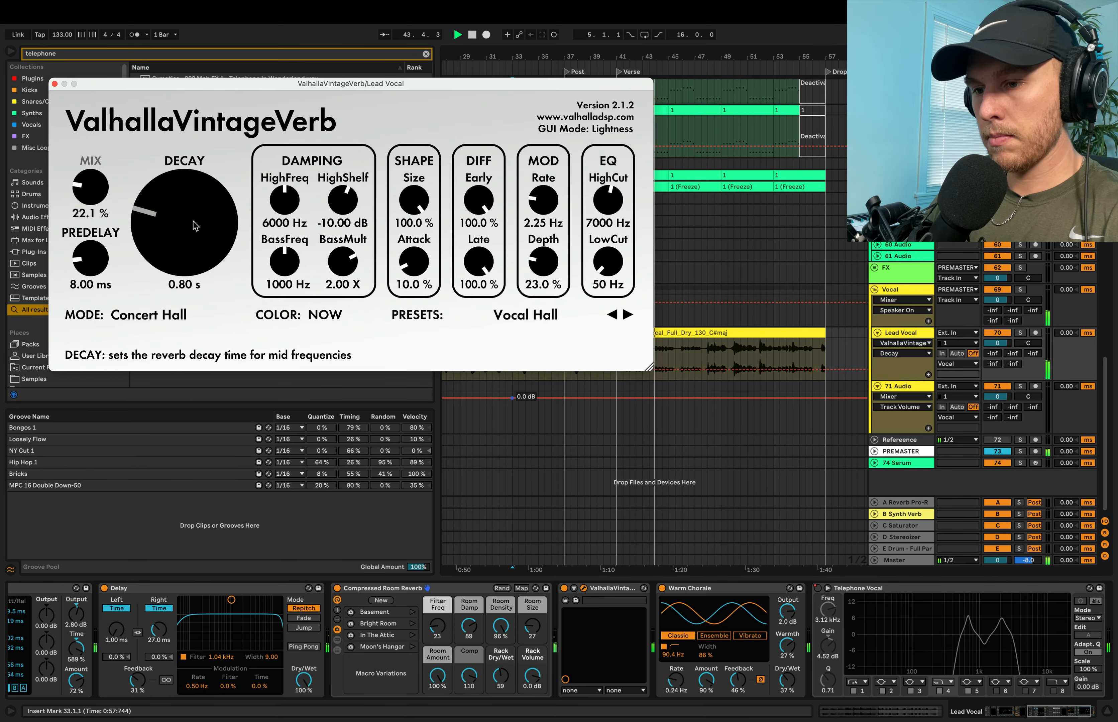
drag(502, 676, 502, 678)
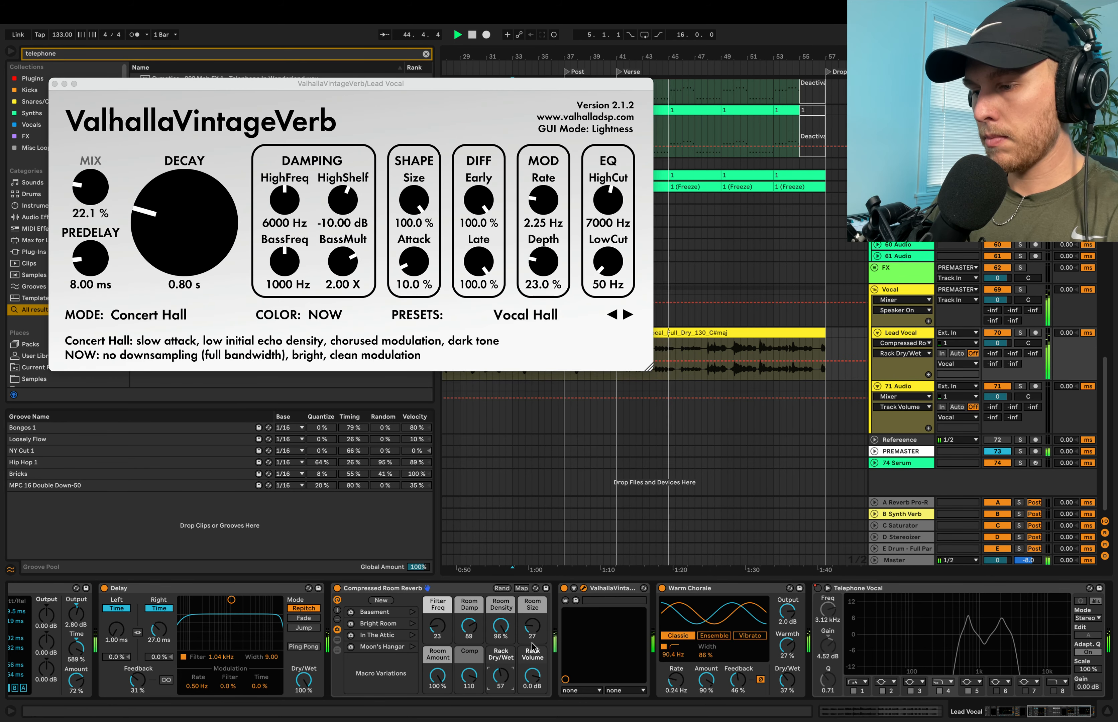
click(532, 626)
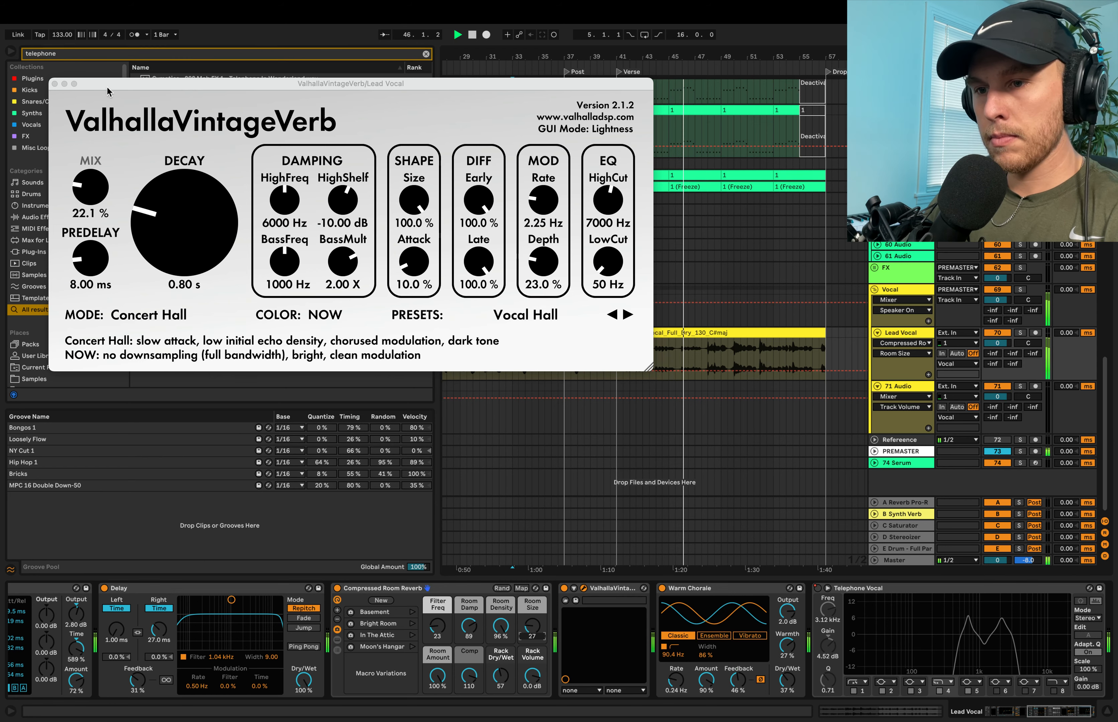
Step: Close the ValhallaVintageVerb window and set the Compressed Room Reverb's Room Size to 0 and Rack Dry/Wet to 33
click(55, 84)
scroll(494, 245, down, 3)
scroll(499, 245, left, 6)
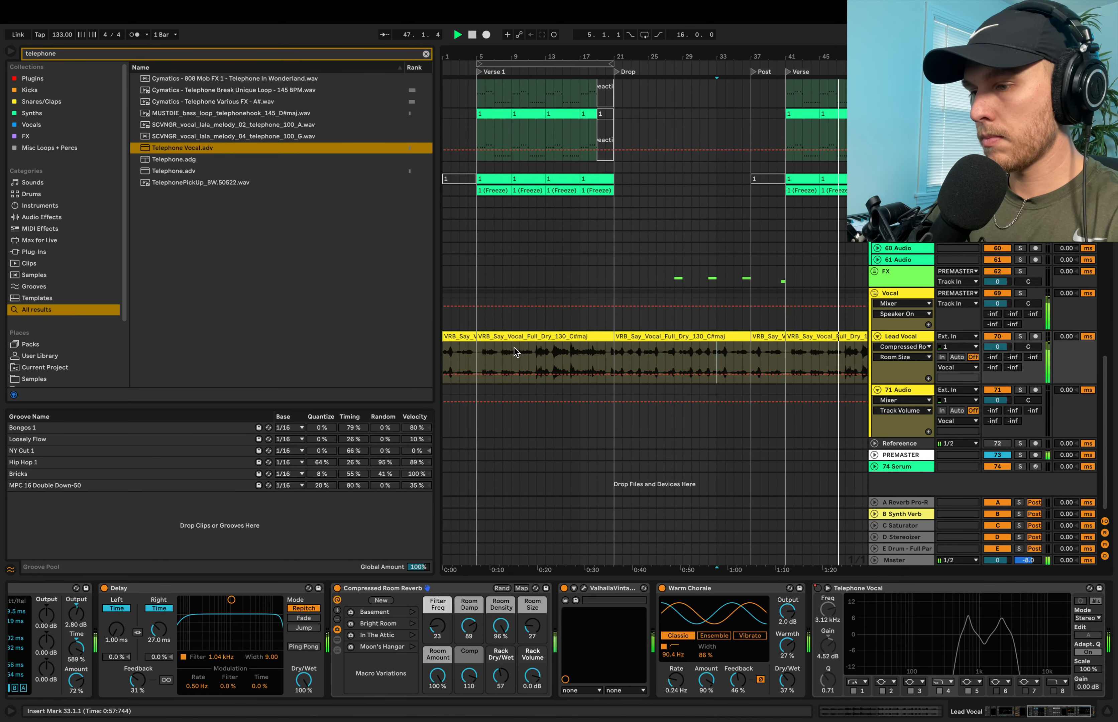
click(564, 588)
drag(533, 634, 534, 657)
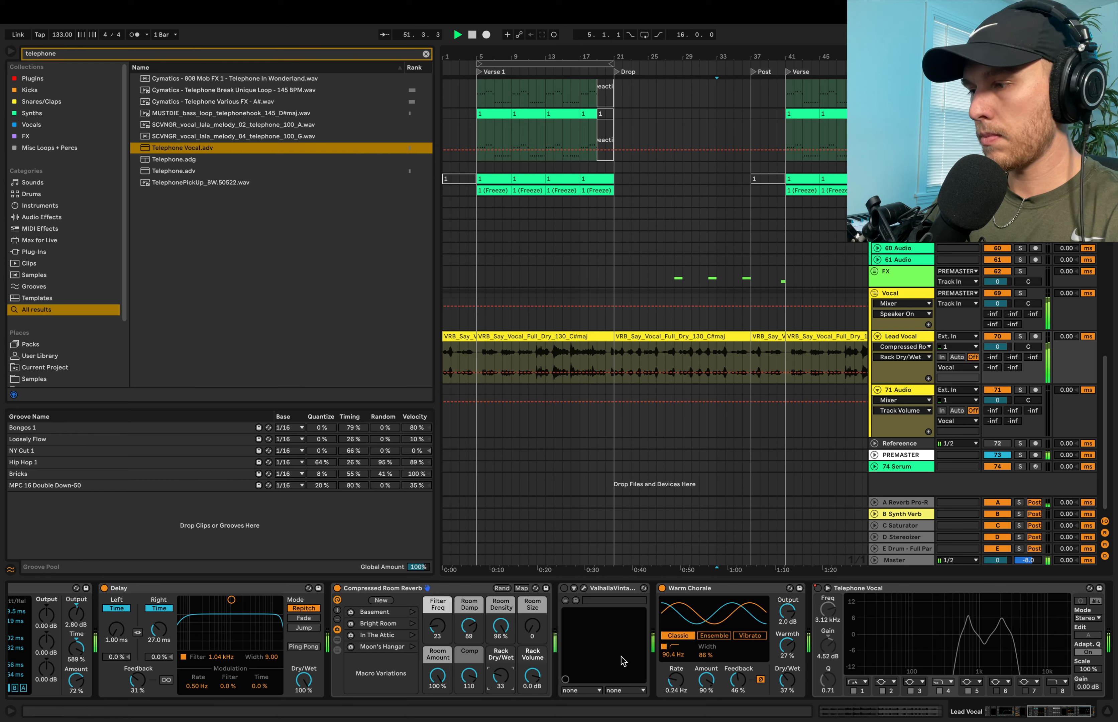
Step: Extend the Lead Vocal clip that starts at bar 41 so it ends at bar 74, and stop playback
scroll(554, 656, left, 10)
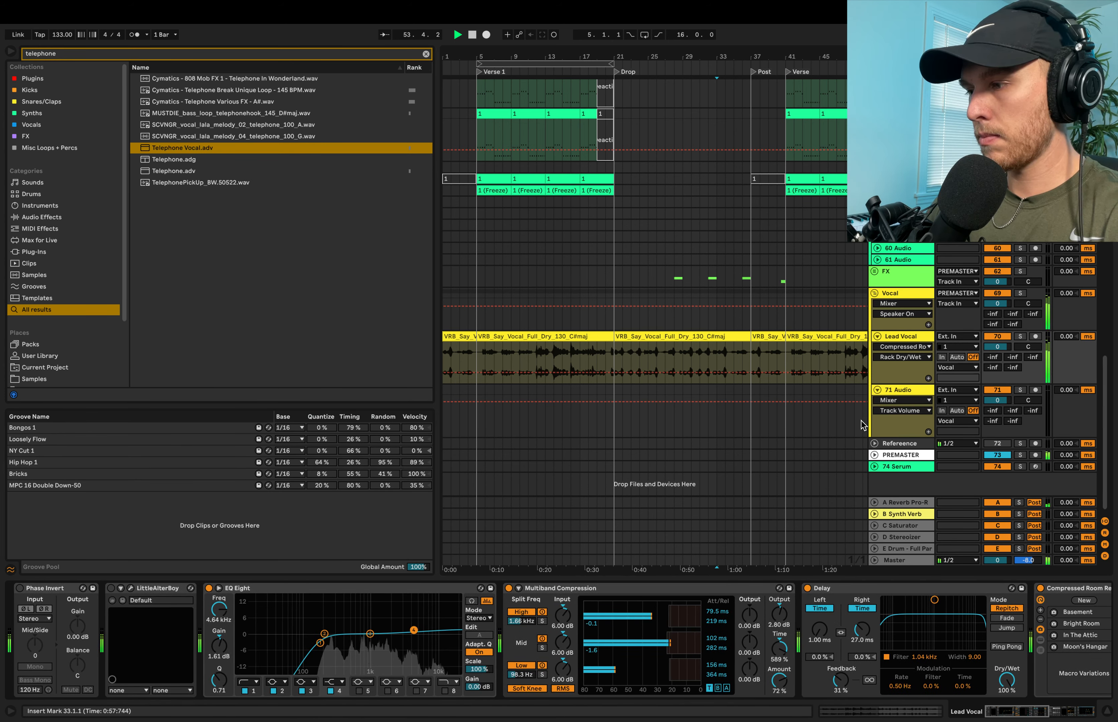
scroll(819, 331, down, 4)
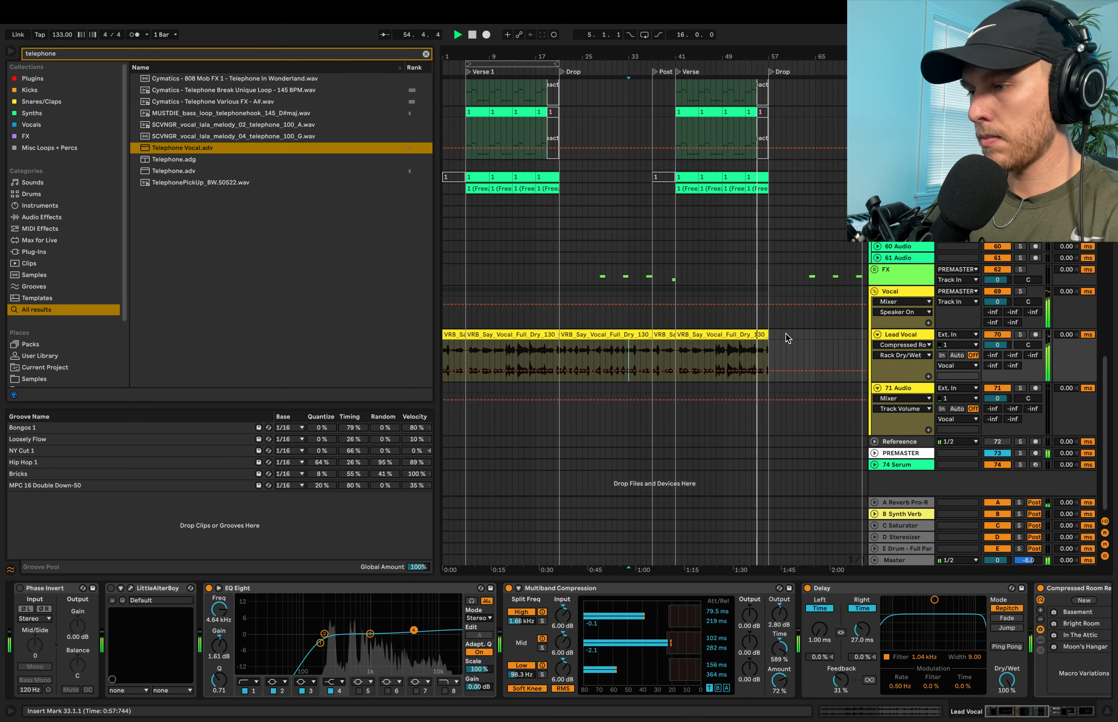
drag(763, 332, 825, 333)
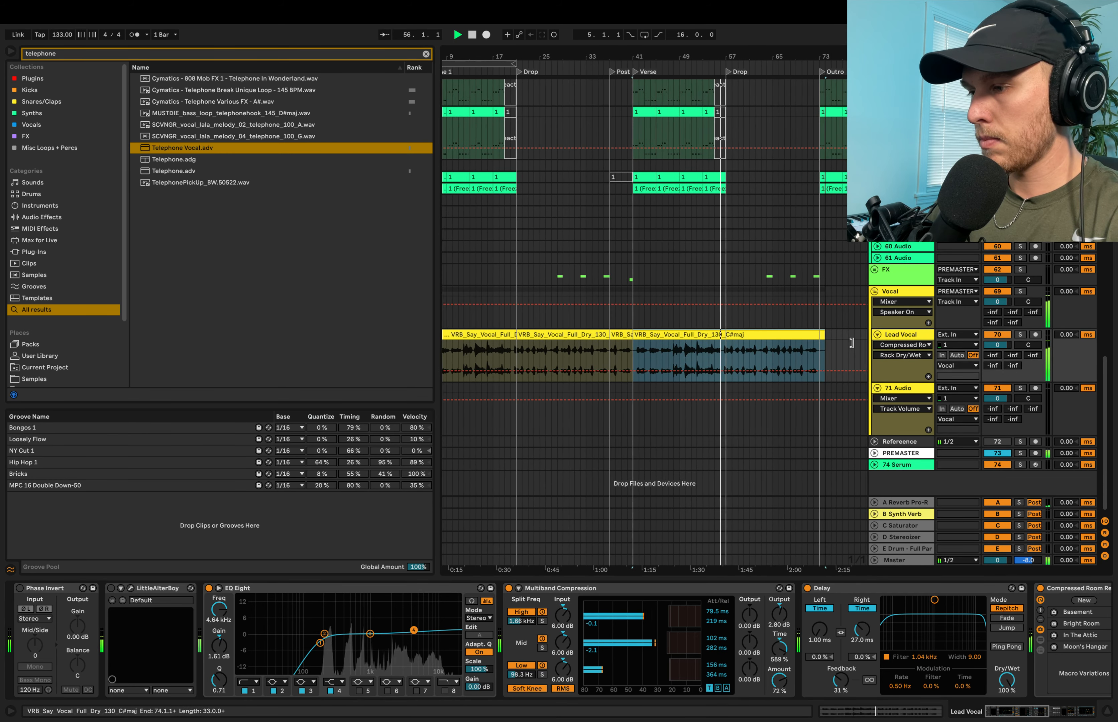
key(space)
scroll(749, 356, left, 2)
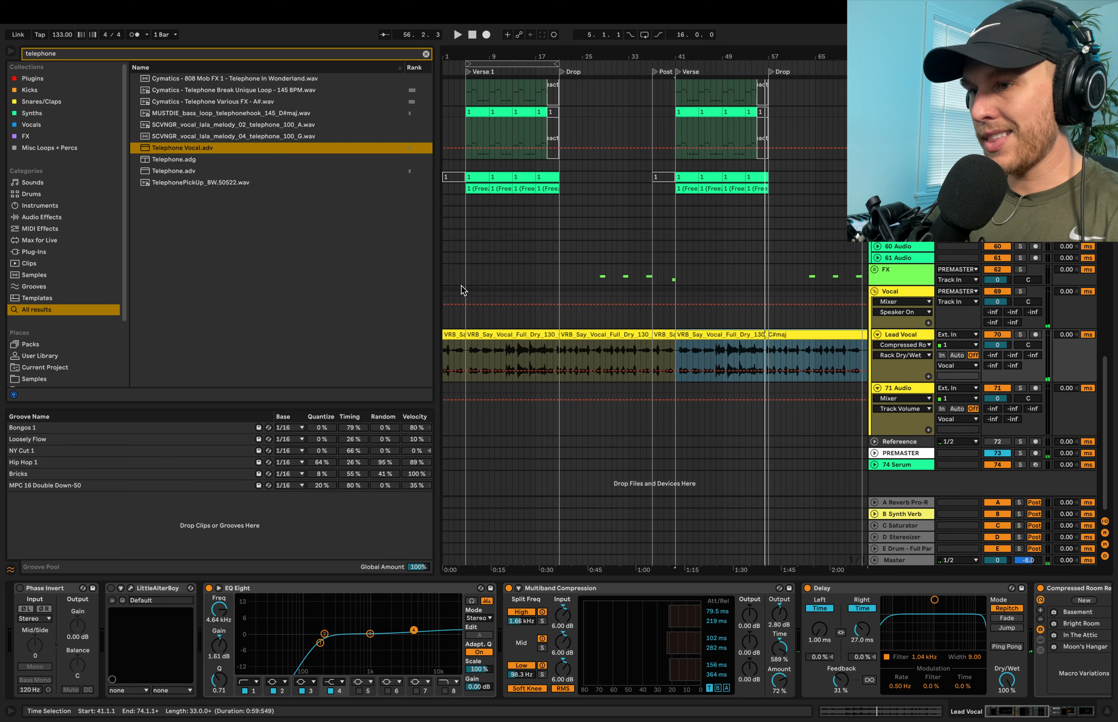
Step: Clear the browser search and review the intro and Verse 1 vocal clips on the Lead Vocal track
click(425, 55)
scroll(554, 287, up, 3)
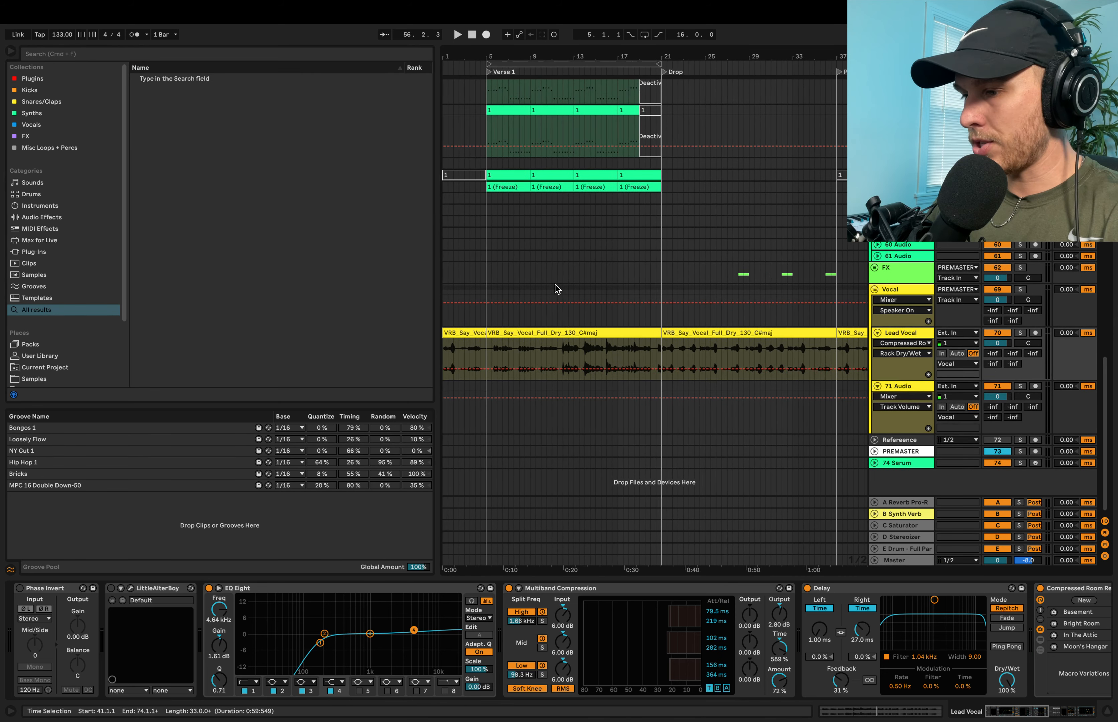
click(480, 331)
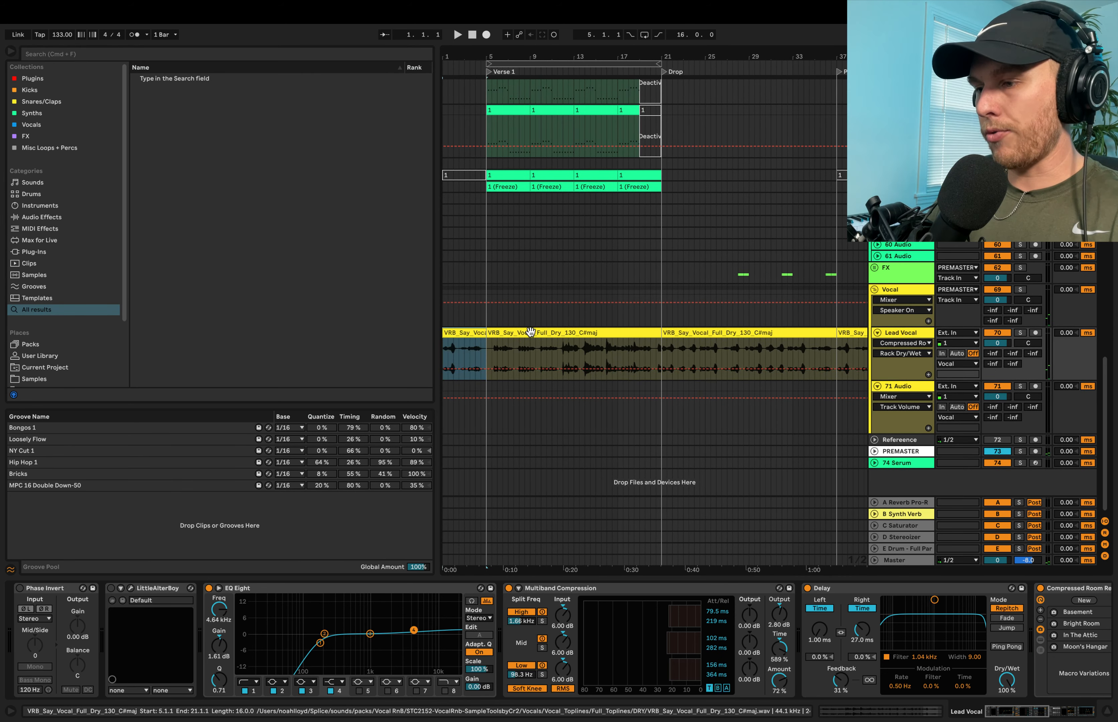
click(530, 332)
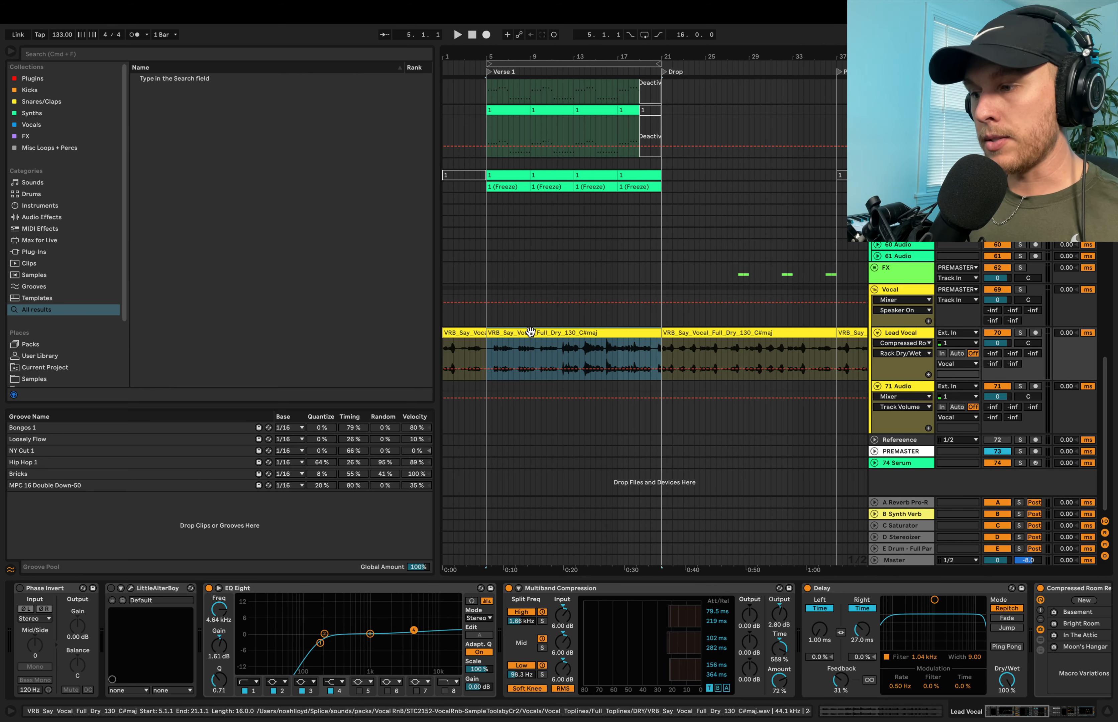
click(558, 277)
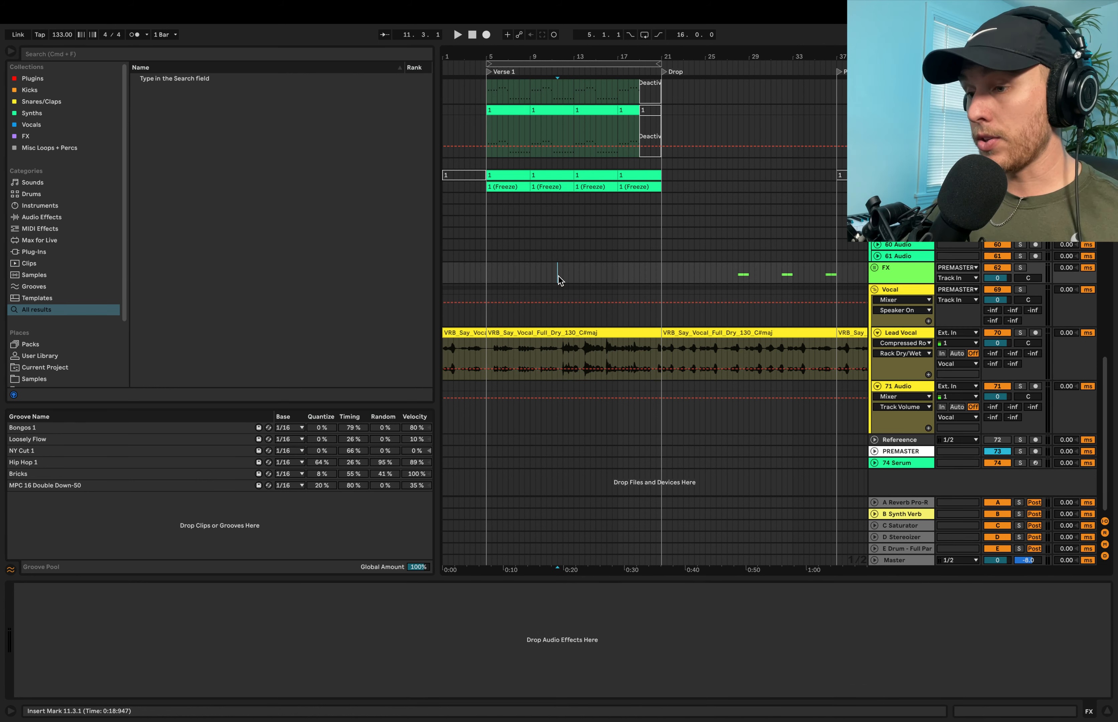